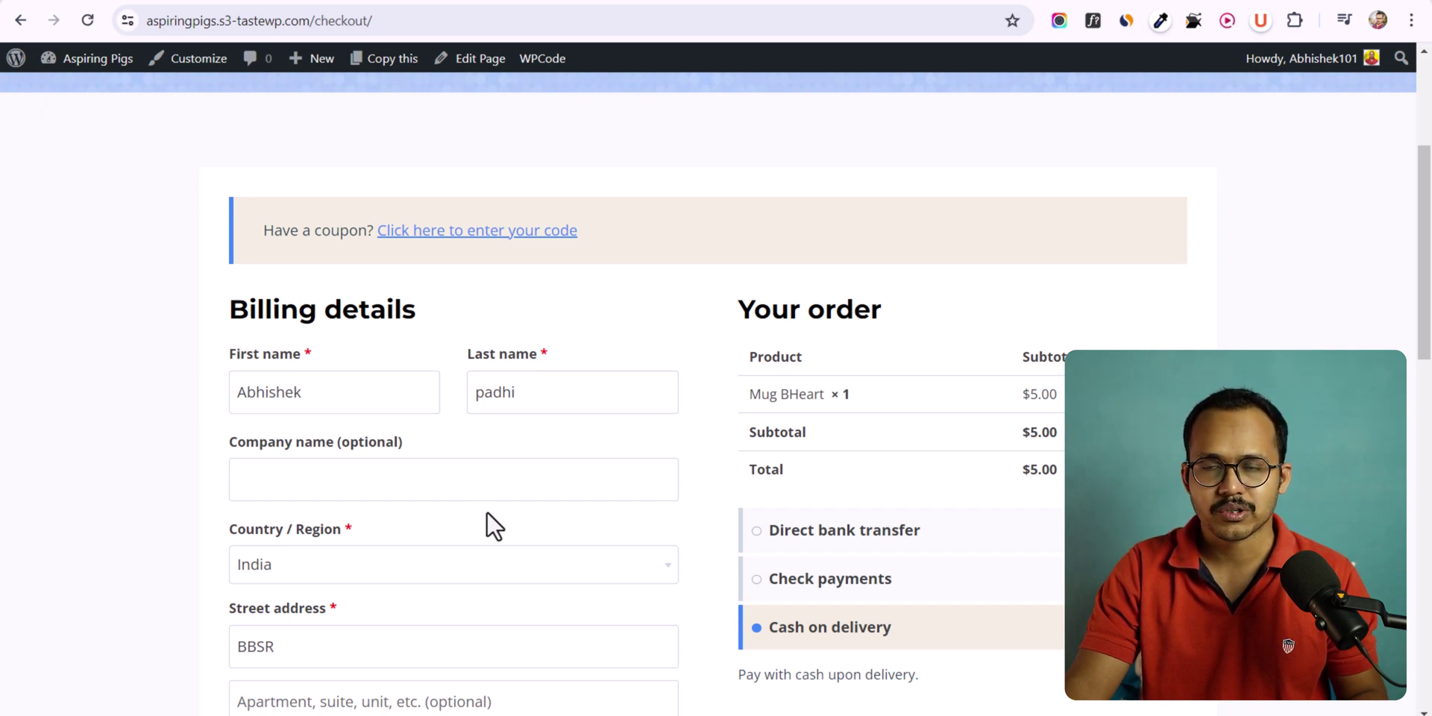
Scroll through the checkout form to review every billing field required for the one-mug order
{"action": "scroll", "coordinate": [486, 513], "scroll_direction": "down", "scroll_amount": 1}
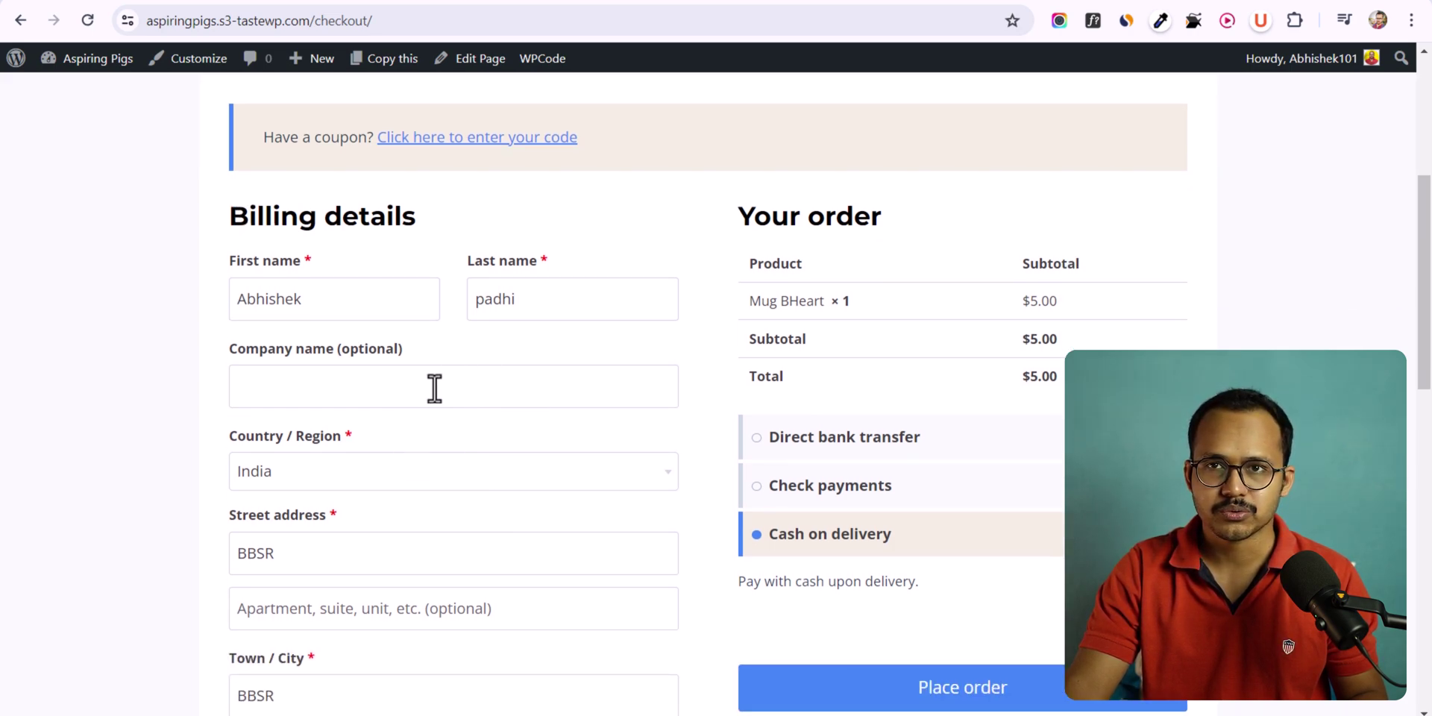
{"action": "scroll", "coordinate": [489, 395], "scroll_direction": "down", "scroll_amount": 2}
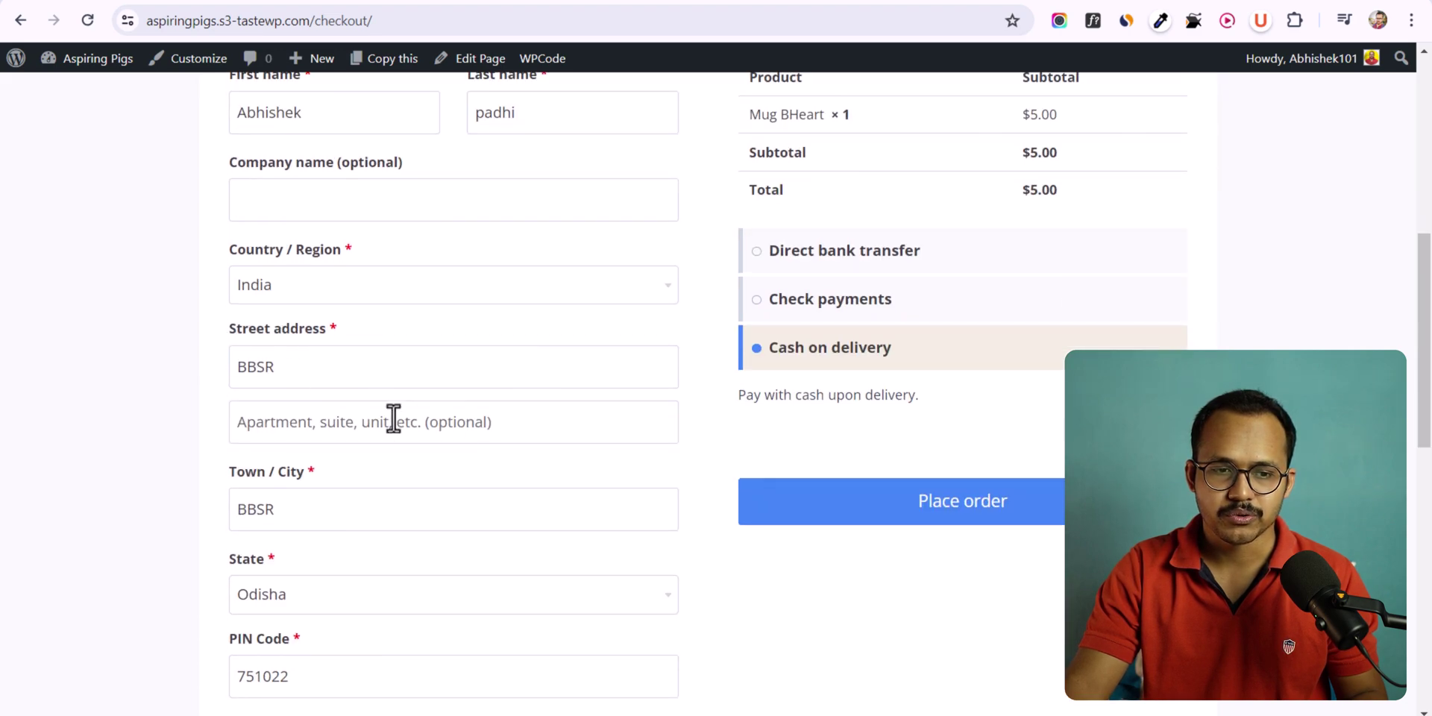
{"action": "scroll", "coordinate": [395, 506], "scroll_direction": "down", "scroll_amount": 2}
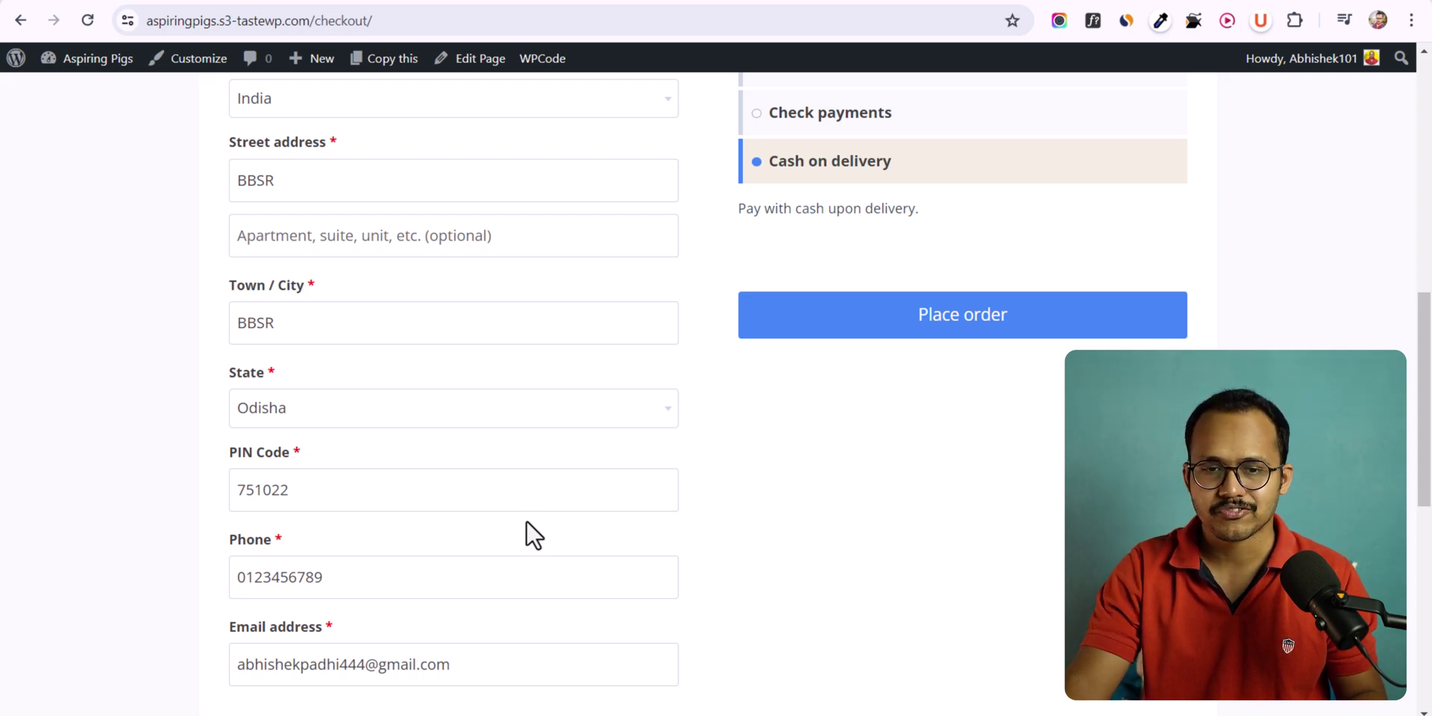
{"action": "scroll", "coordinate": [526, 521], "scroll_direction": "up", "scroll_amount": 3}
{"action": "scroll", "coordinate": [525, 520], "scroll_direction": "up", "scroll_amount": 1}
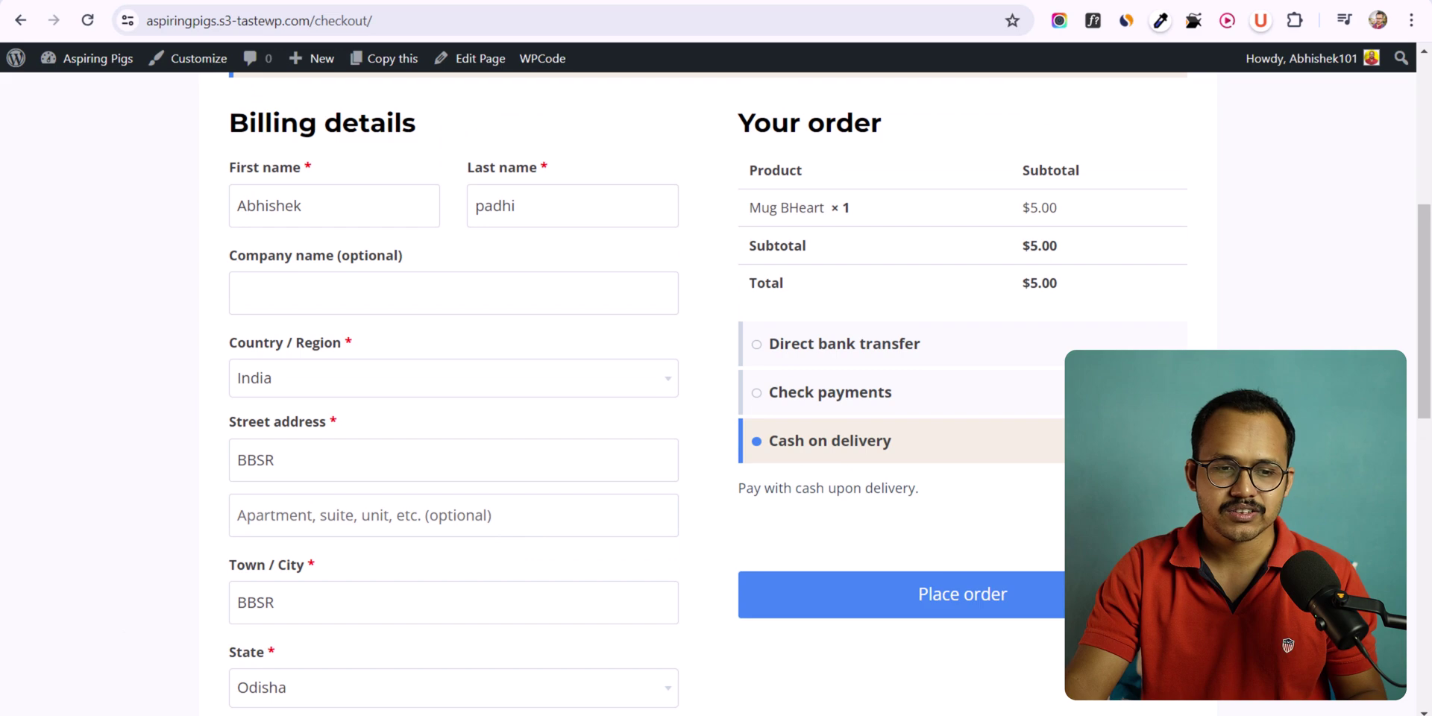
{"action": "scroll", "coordinate": [778, 442], "scroll_direction": "up", "scroll_amount": 1}
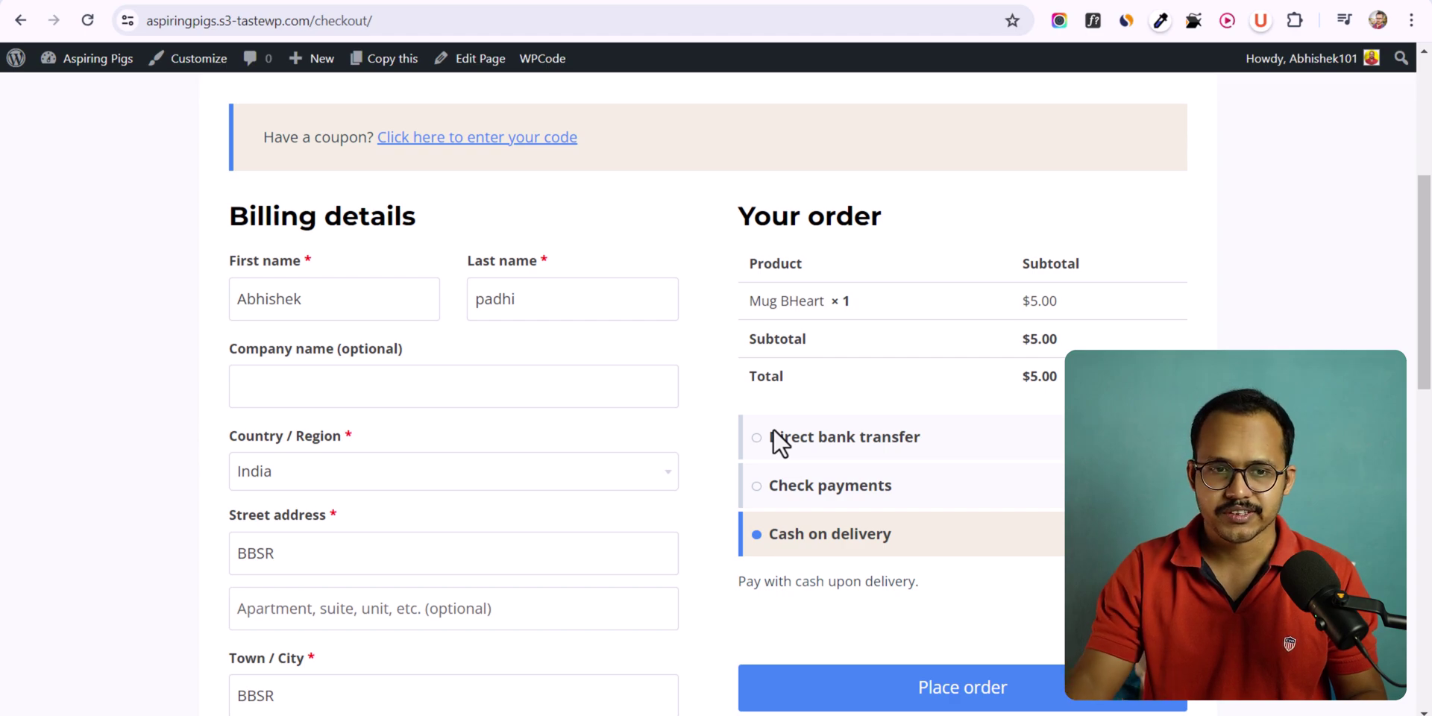
{"action": "scroll", "coordinate": [774, 429], "scroll_direction": "up", "scroll_amount": 3}
{"action": "scroll", "coordinate": [774, 428], "scroll_direction": "down", "scroll_amount": 4}
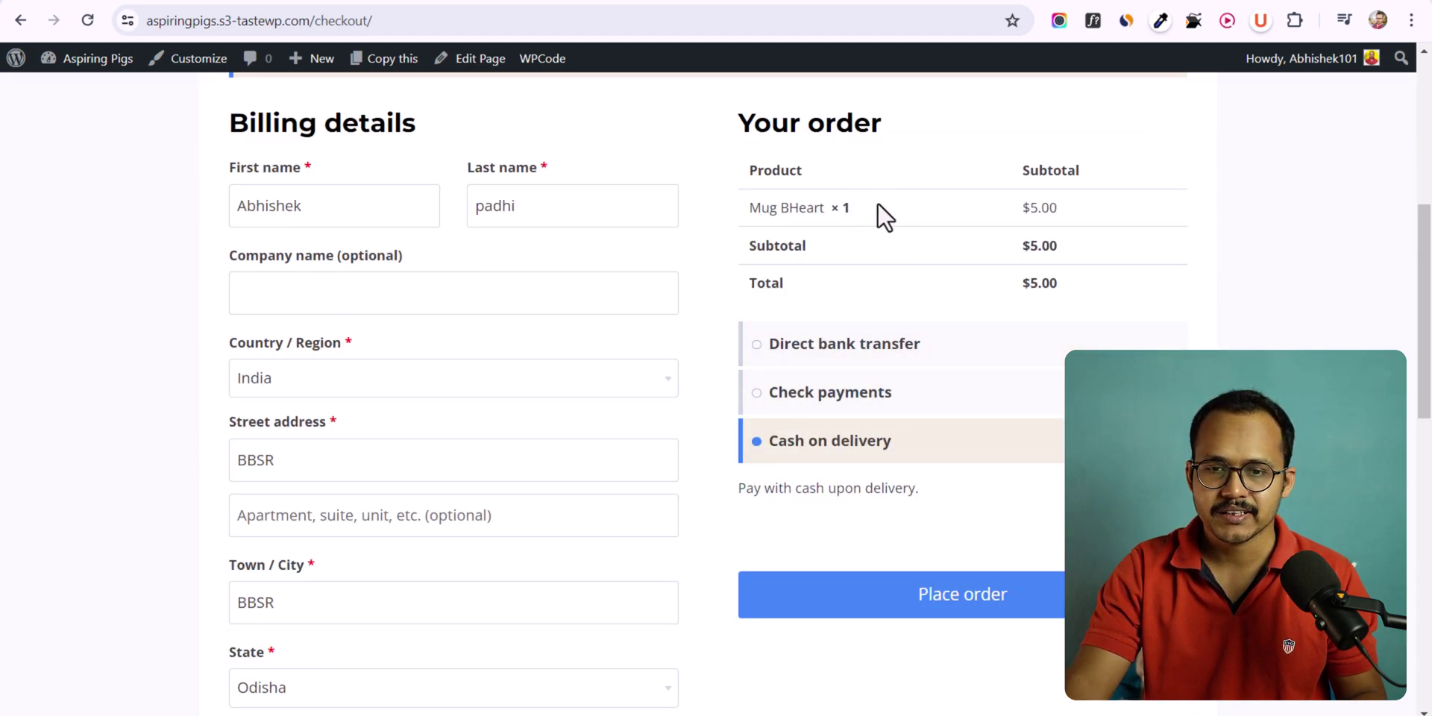
{"action": "scroll", "coordinate": [877, 203], "scroll_direction": "up", "scroll_amount": 1}
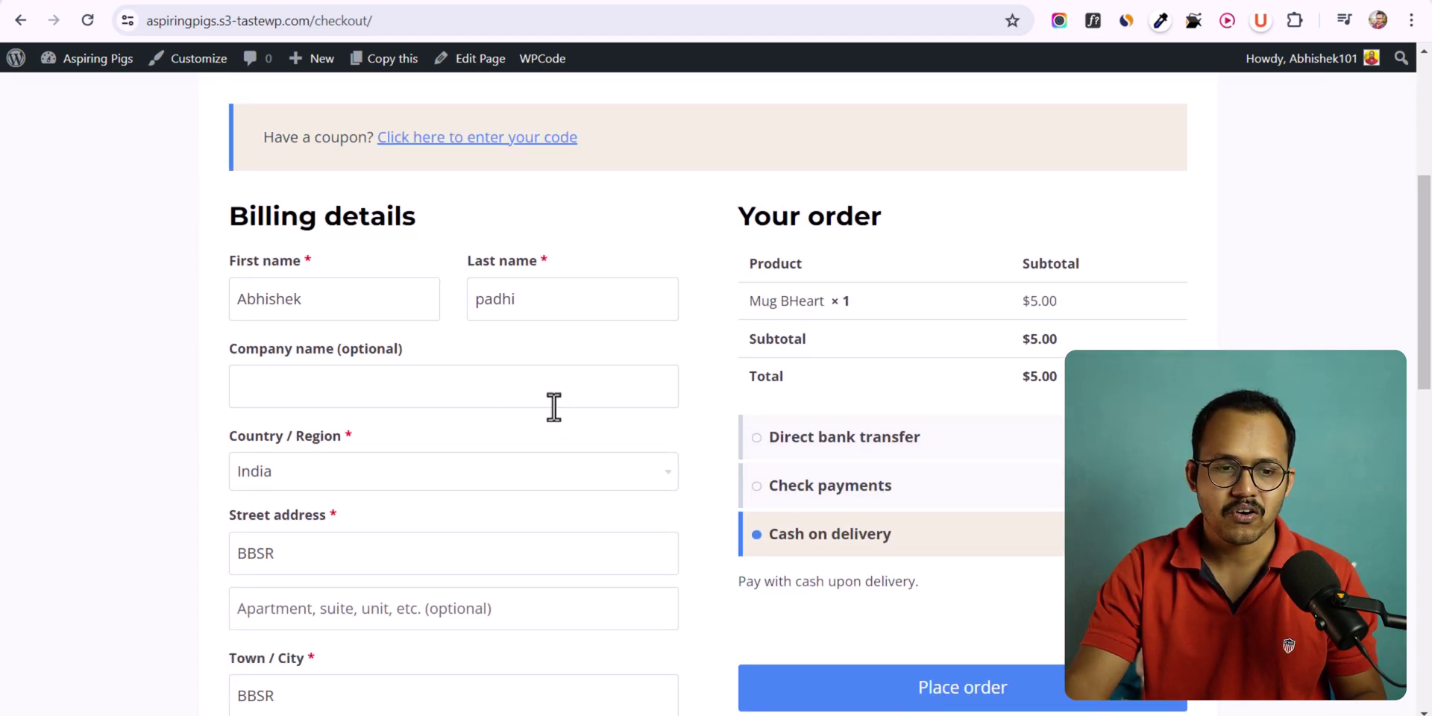
{"action": "scroll", "coordinate": [575, 433], "scroll_direction": "down", "scroll_amount": 3}
{"action": "scroll", "coordinate": [1218, 335], "scroll_direction": "up", "scroll_amount": 7}
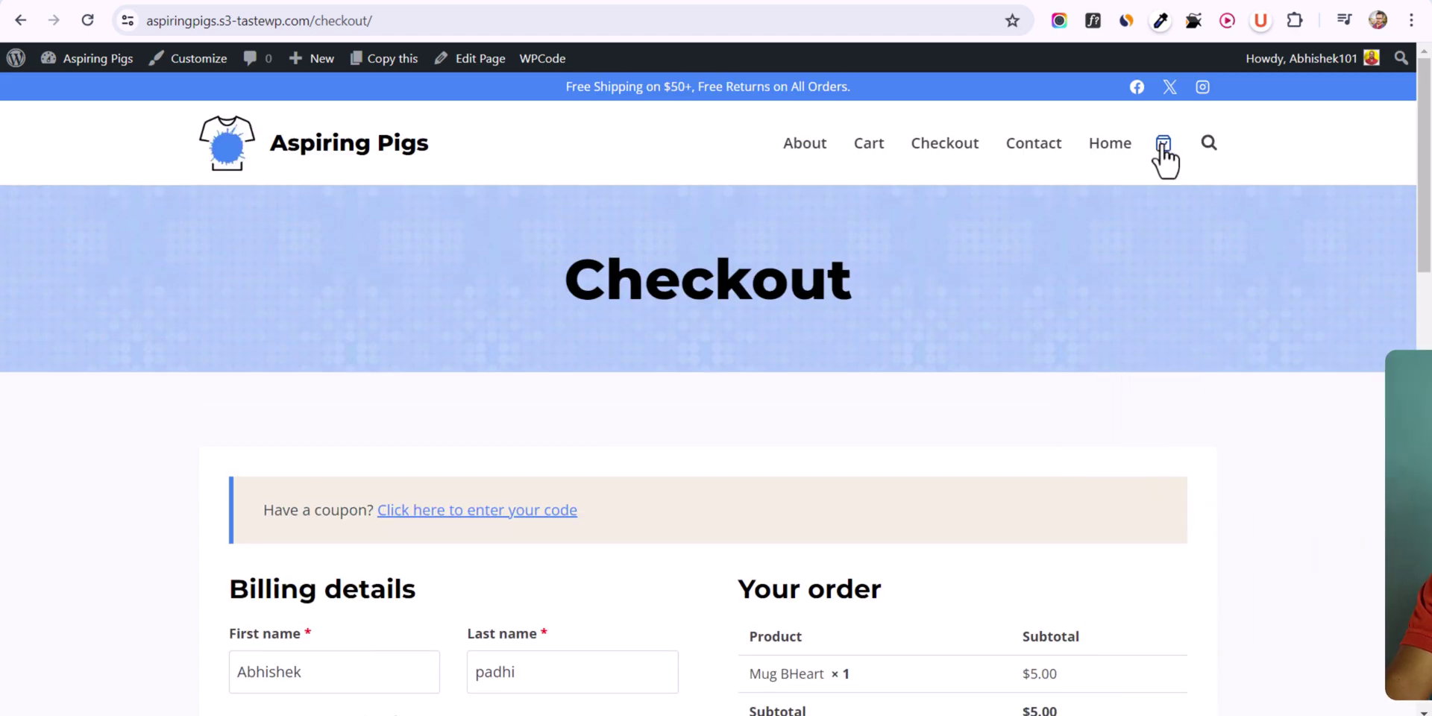
Remove the Mug BHeart from the cart
{"action": "left_click", "coordinate": [1162, 146]}
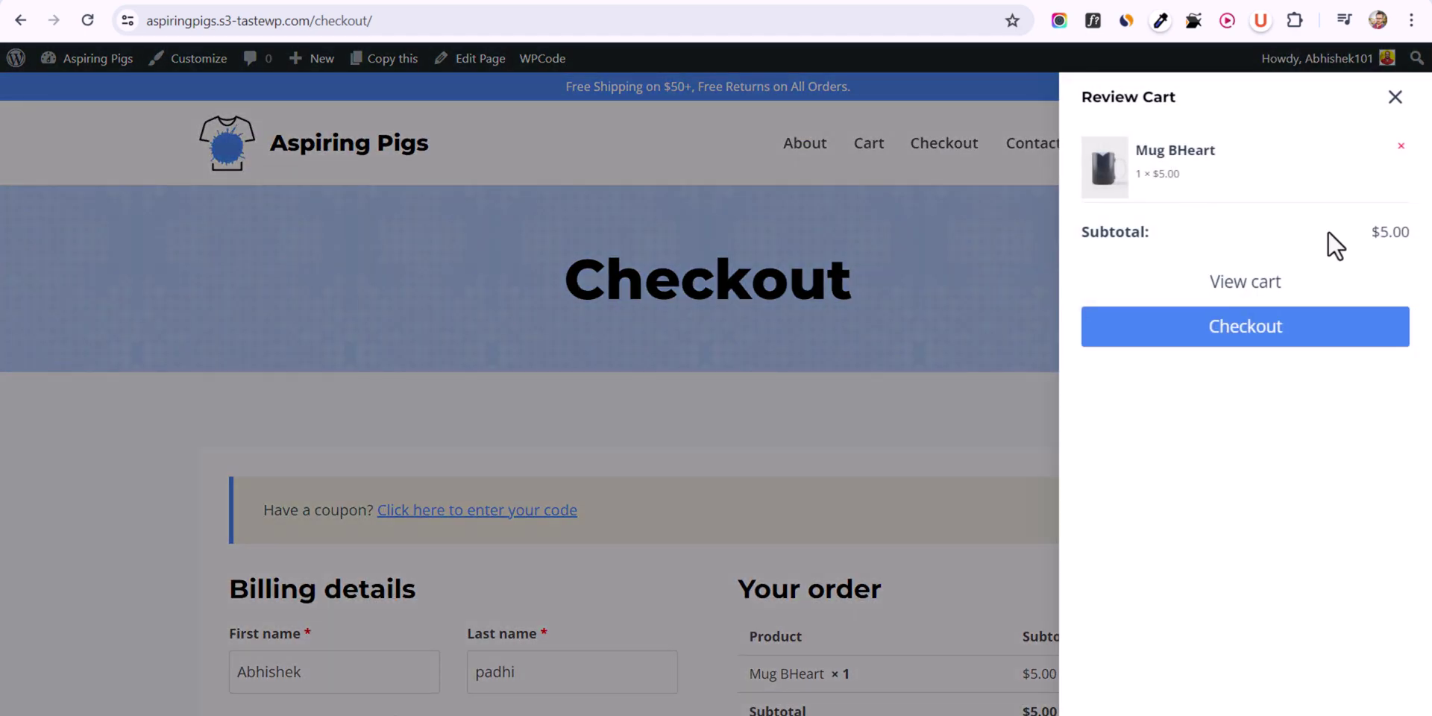
{"action": "left_click", "coordinate": [1400, 146]}
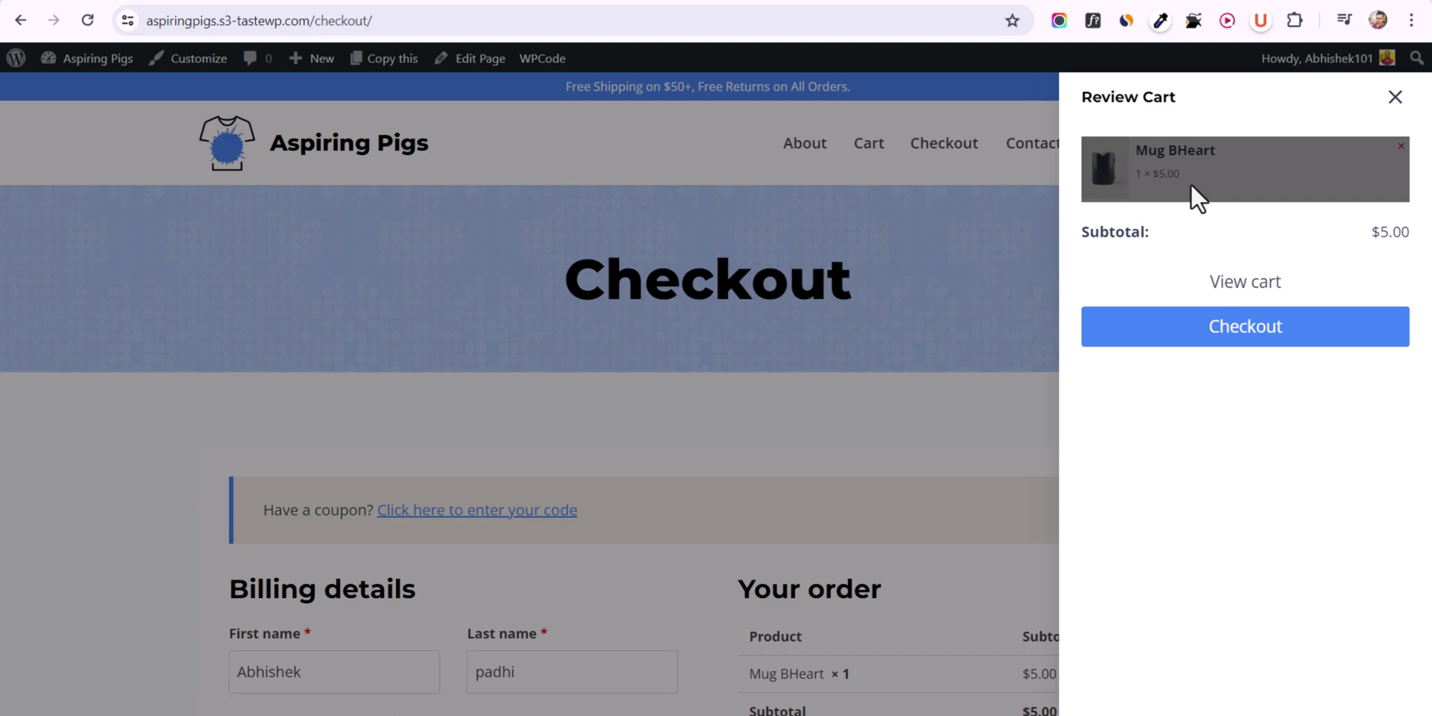
{"action": "left_click", "coordinate": [925, 131]}
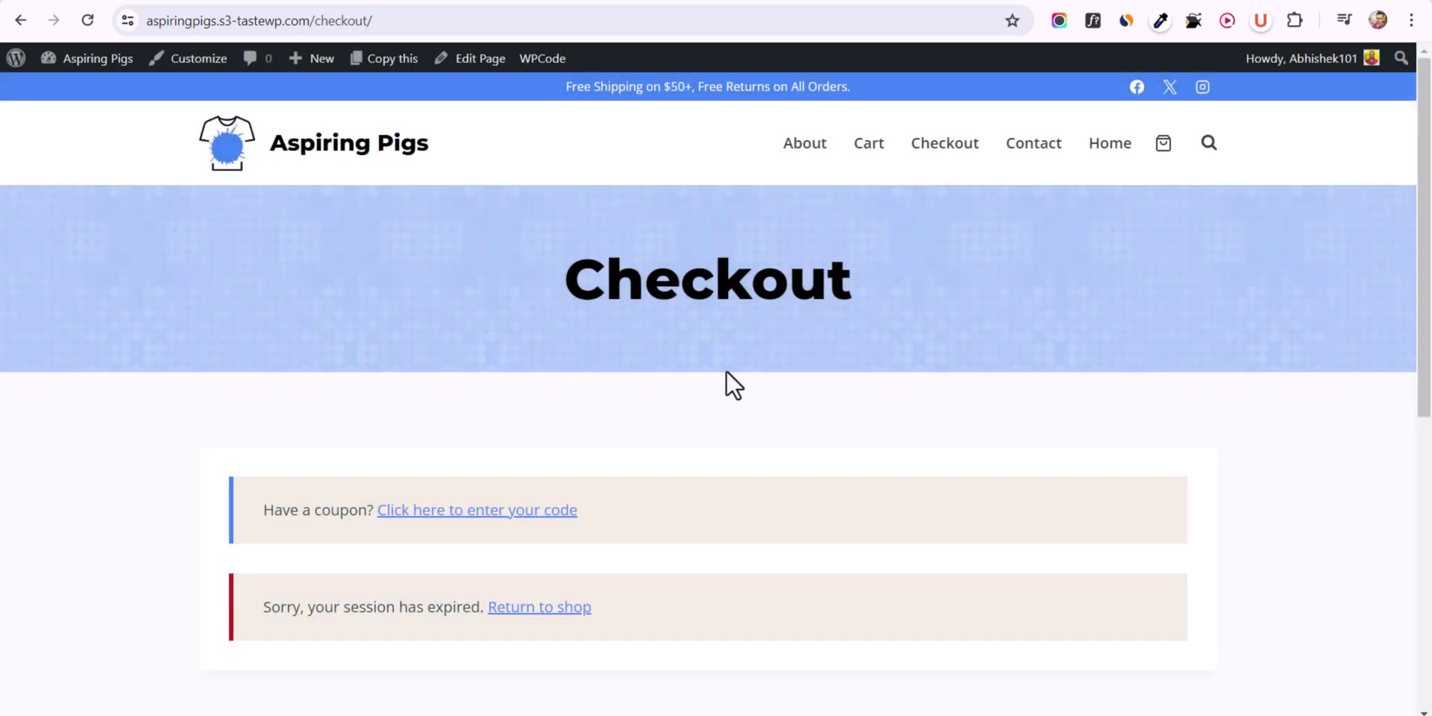
{"action": "scroll", "coordinate": [727, 384], "scroll_direction": "down", "scroll_amount": 2}
{"action": "scroll", "coordinate": [551, 533], "scroll_direction": "down", "scroll_amount": 1}
Add the Spider-Man Comic eBook to the cart and proceed to checkout
{"action": "left_click", "coordinate": [526, 424]}
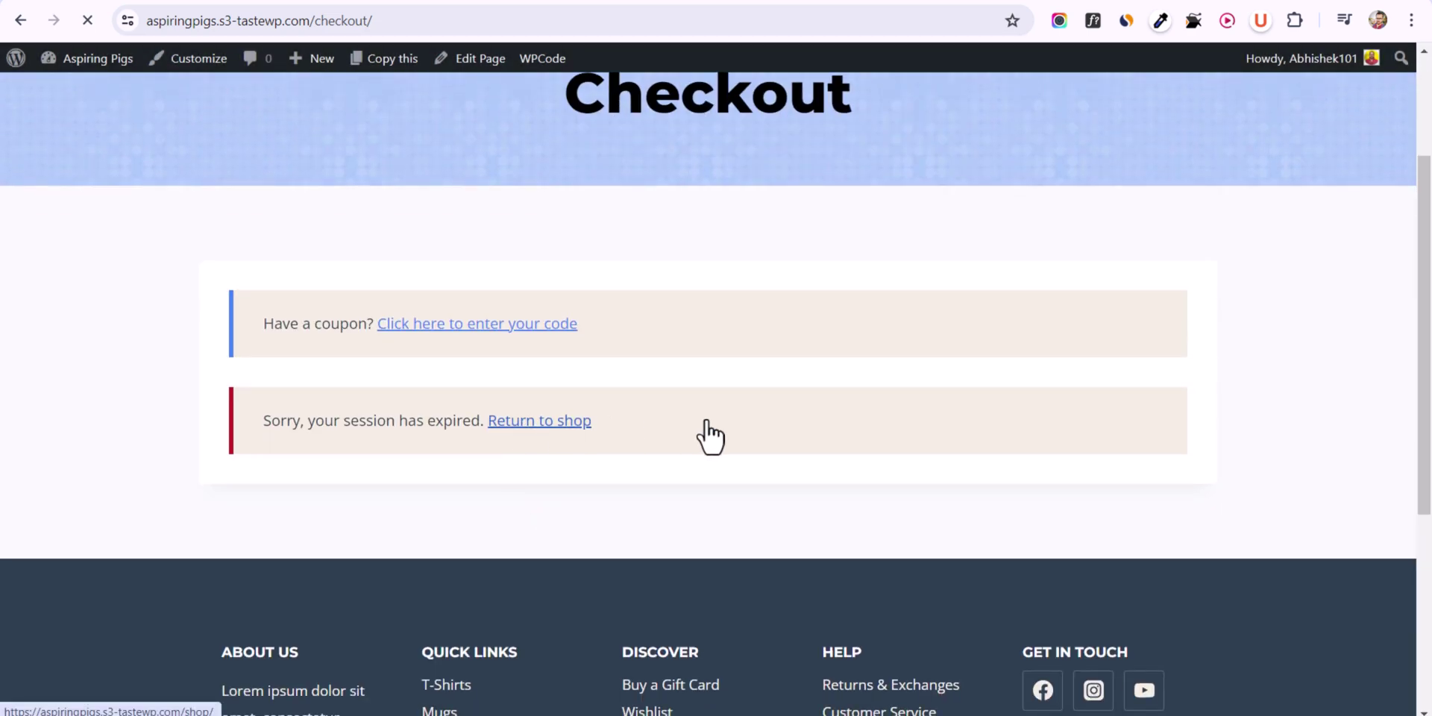
{"action": "scroll", "coordinate": [1359, 431], "scroll_direction": "down", "scroll_amount": 2}
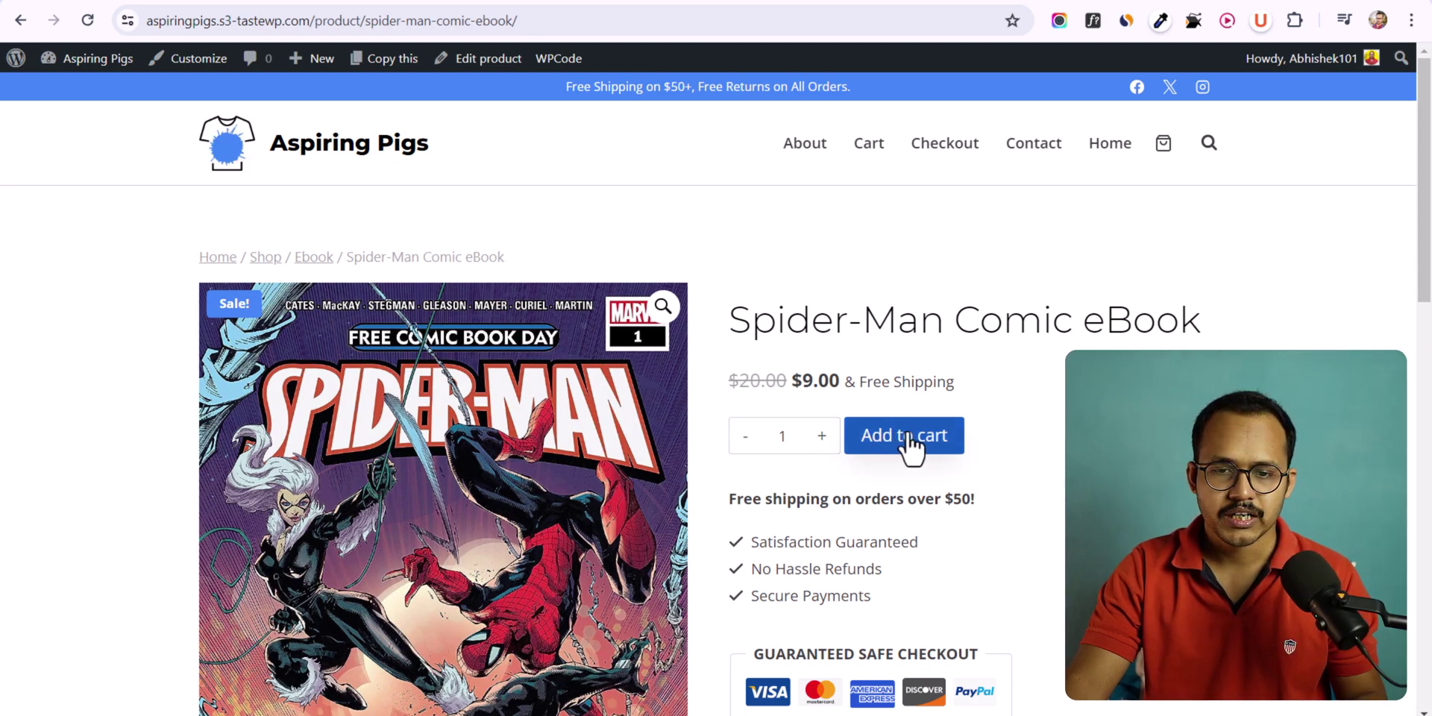
{"action": "left_click", "coordinate": [910, 444]}
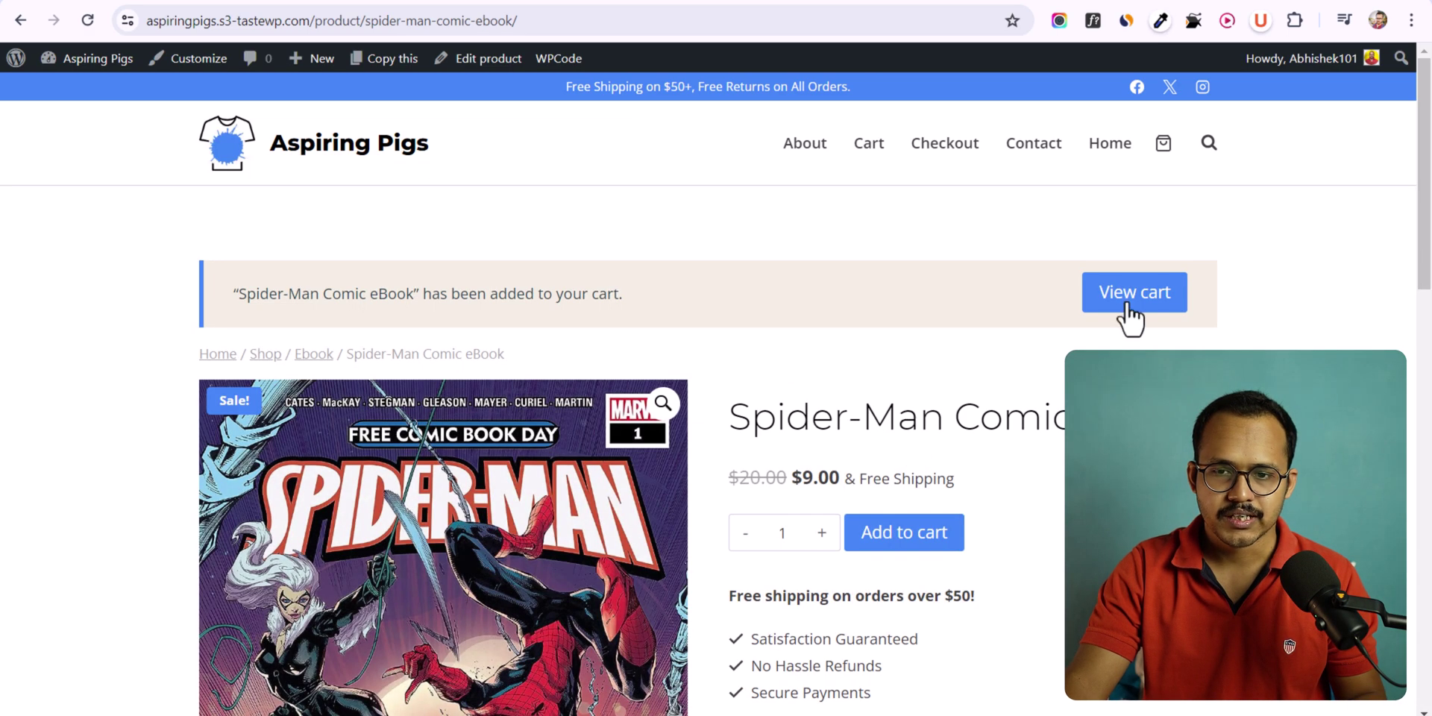
{"action": "left_click", "coordinate": [1135, 298]}
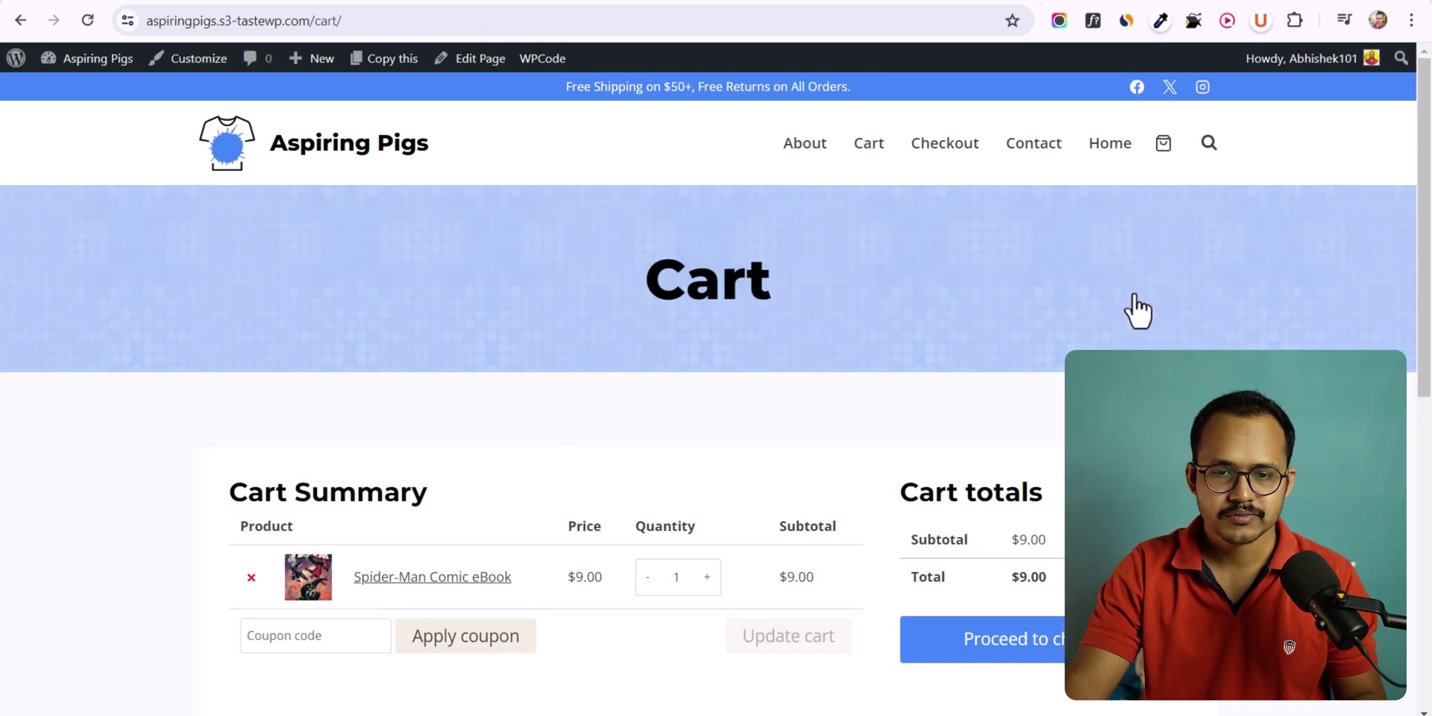
{"action": "scroll", "coordinate": [1130, 321], "scroll_direction": "down", "scroll_amount": 3}
{"action": "left_click", "coordinate": [1030, 455]}
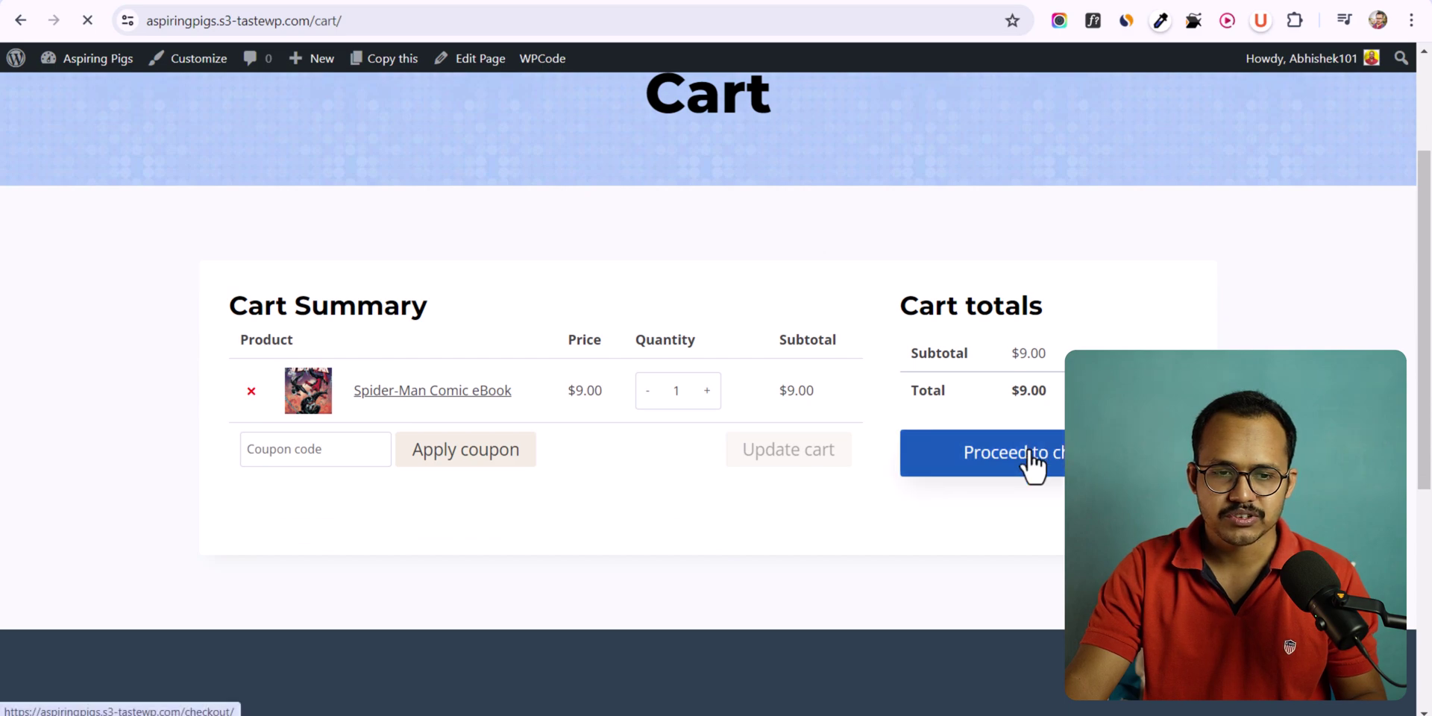
Scroll to Billing details to see only first name, last name and email fields
{"action": "scroll", "coordinate": [888, 432], "scroll_direction": "down", "scroll_amount": 3}
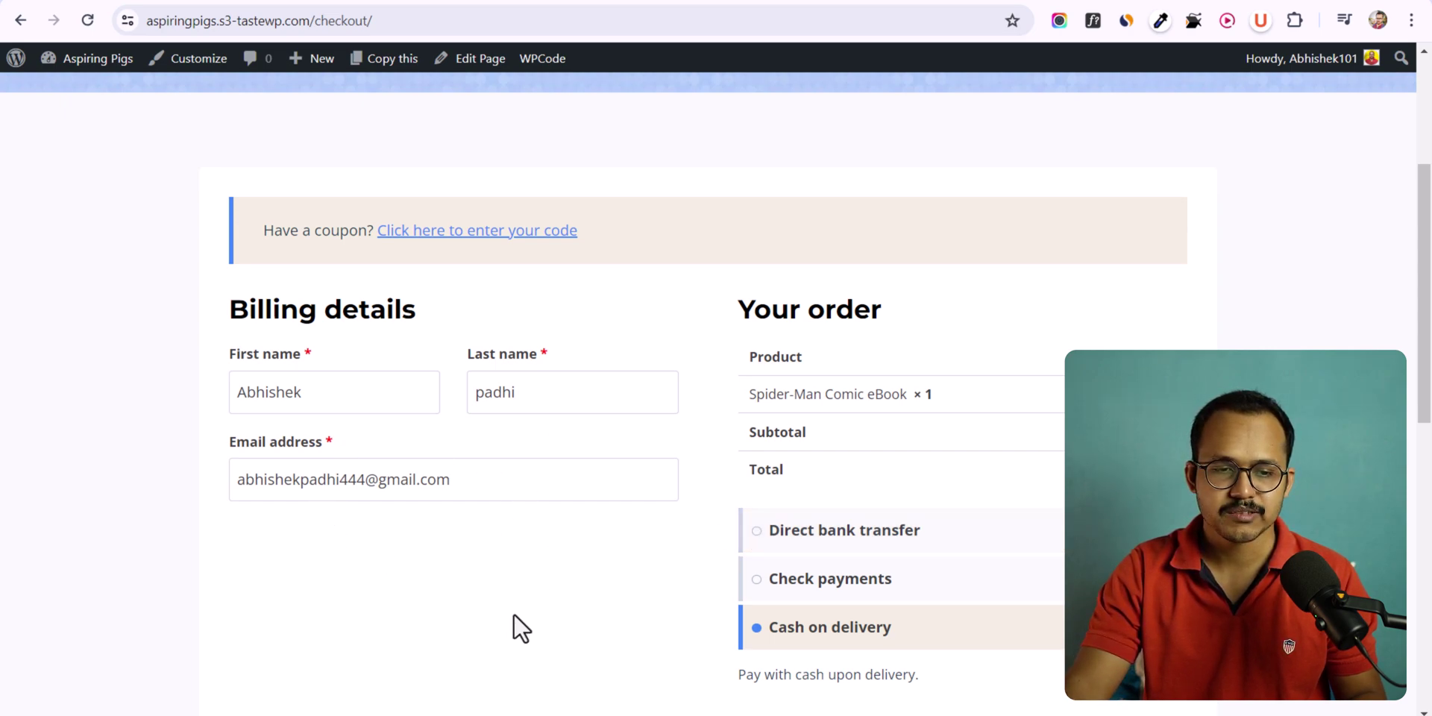
{"action": "scroll", "coordinate": [470, 613], "scroll_direction": "down", "scroll_amount": 1}
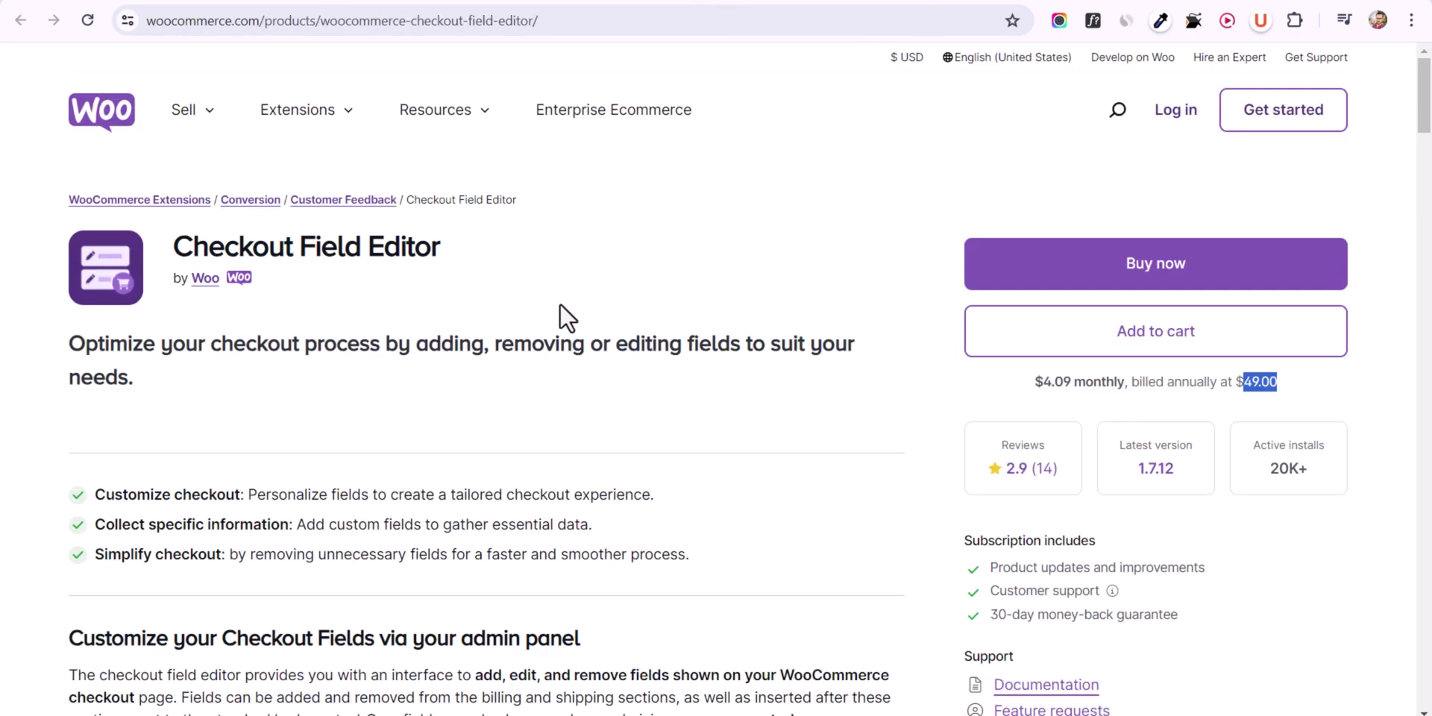
Deselect the $49.00 yearly price text on the Checkout Field Editor page
{"action": "left_click", "coordinate": [888, 433]}
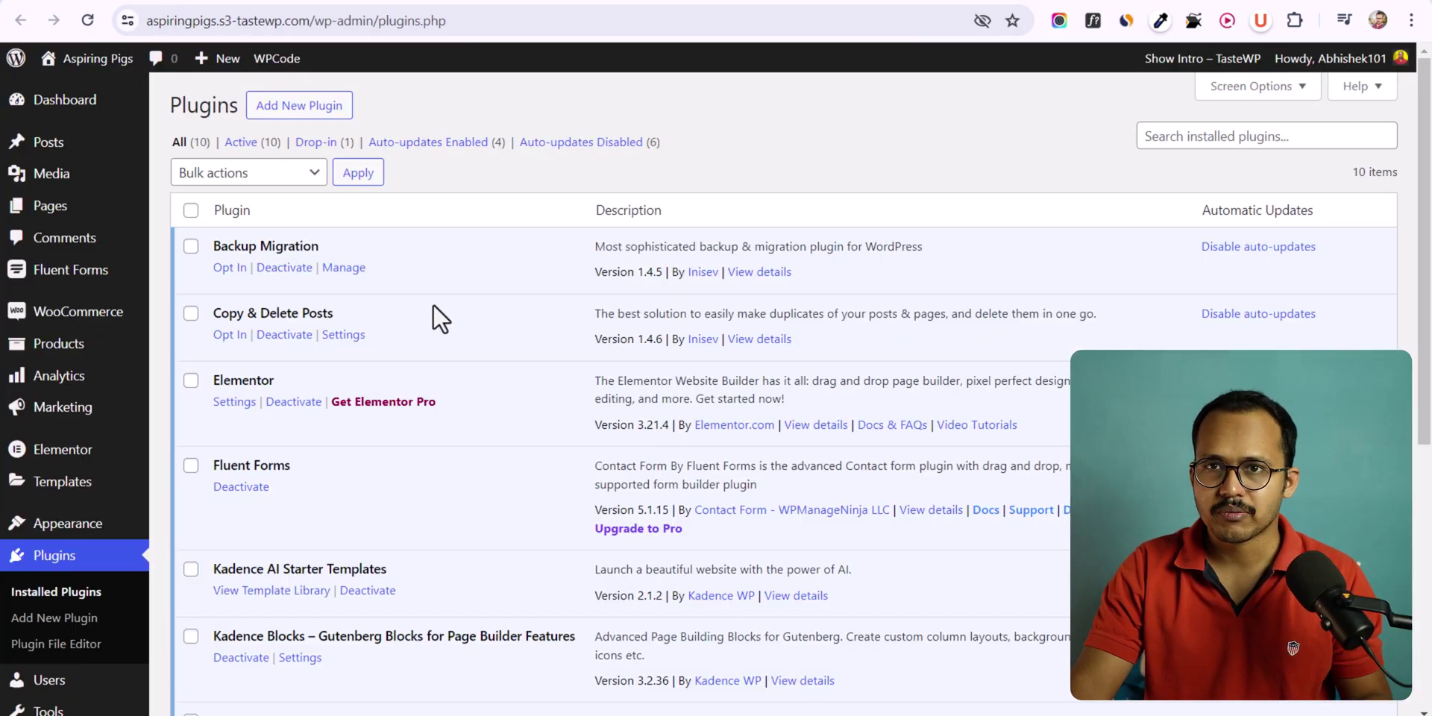
Search the plugin directory for 'wp code' to confirm WPCode is already active
{"action": "left_click", "coordinate": [285, 114]}
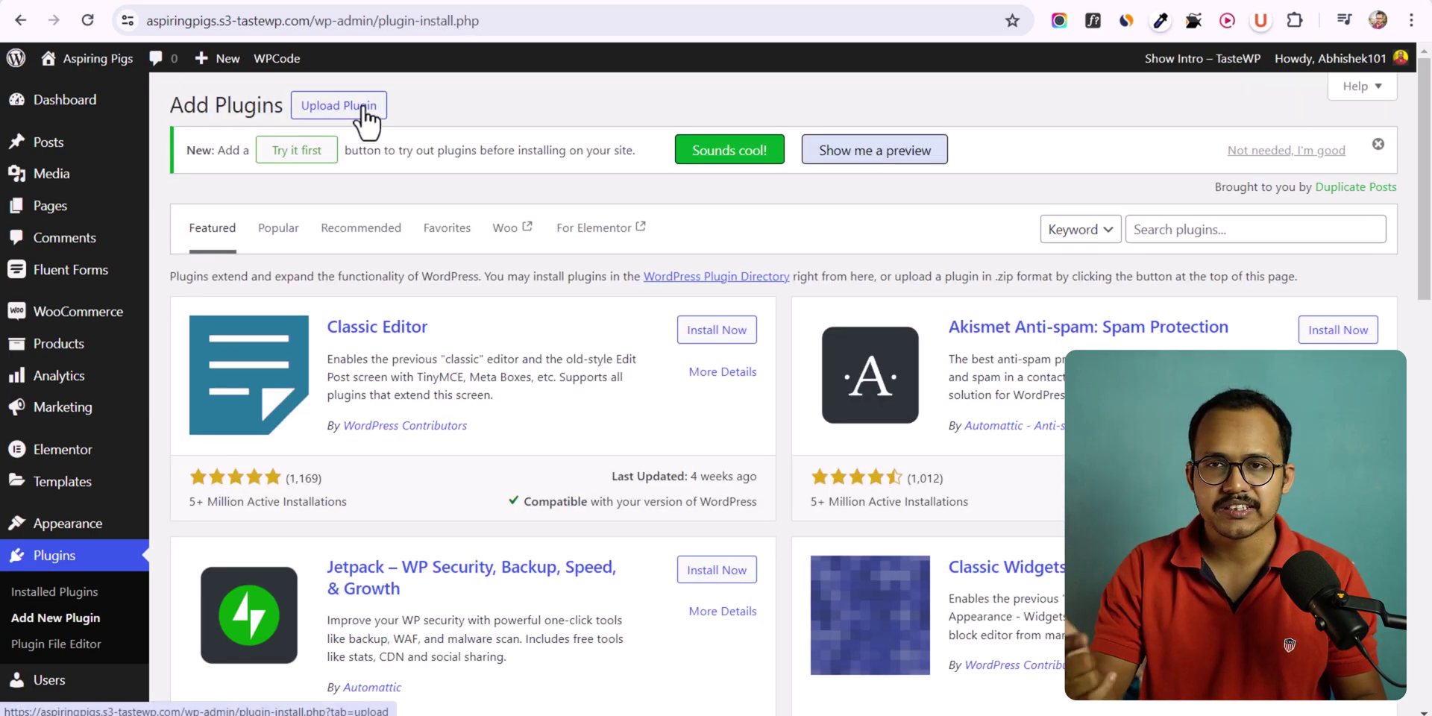
{"action": "left_click", "coordinate": [1192, 231]}
{"action": "type", "text": "wp code"}
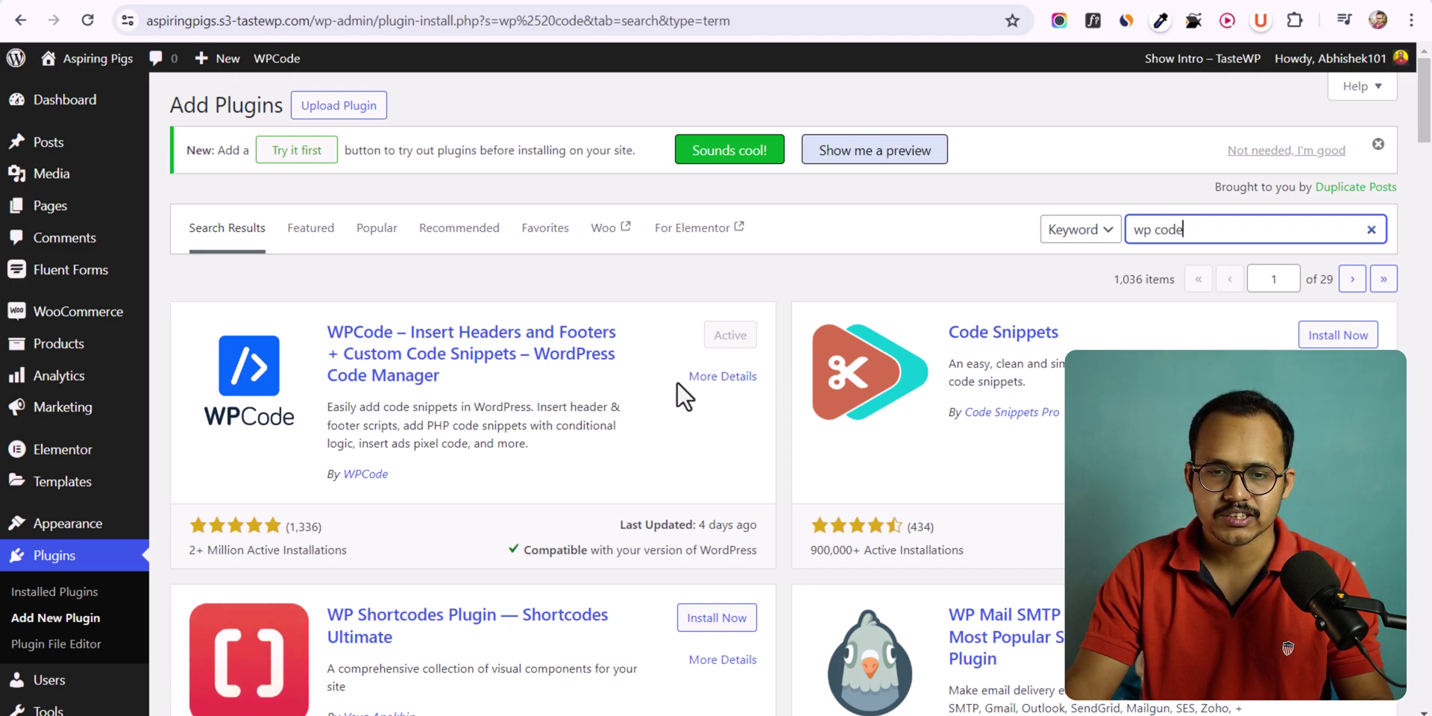
{"action": "scroll", "coordinate": [676, 382], "scroll_direction": "down", "scroll_amount": 5}
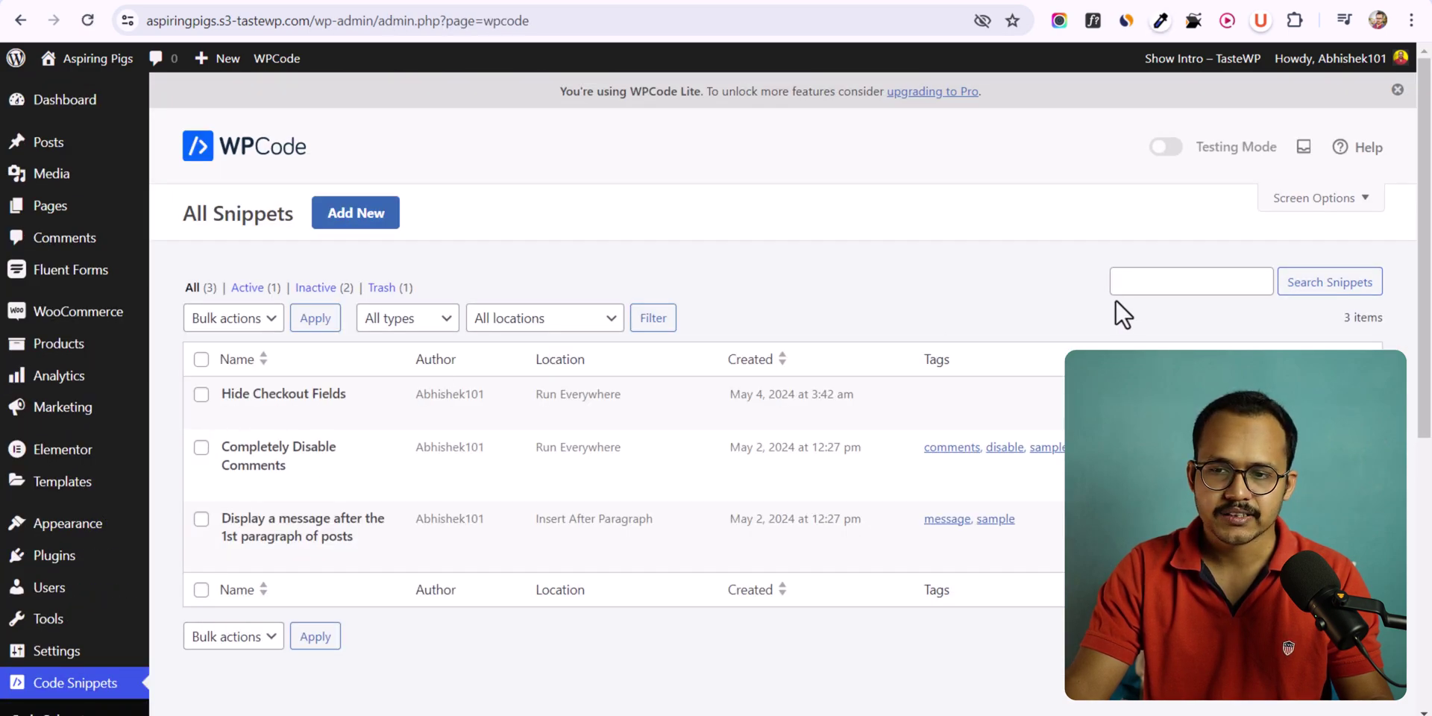
{"action": "mouse_move", "coordinate": [562, 464]}
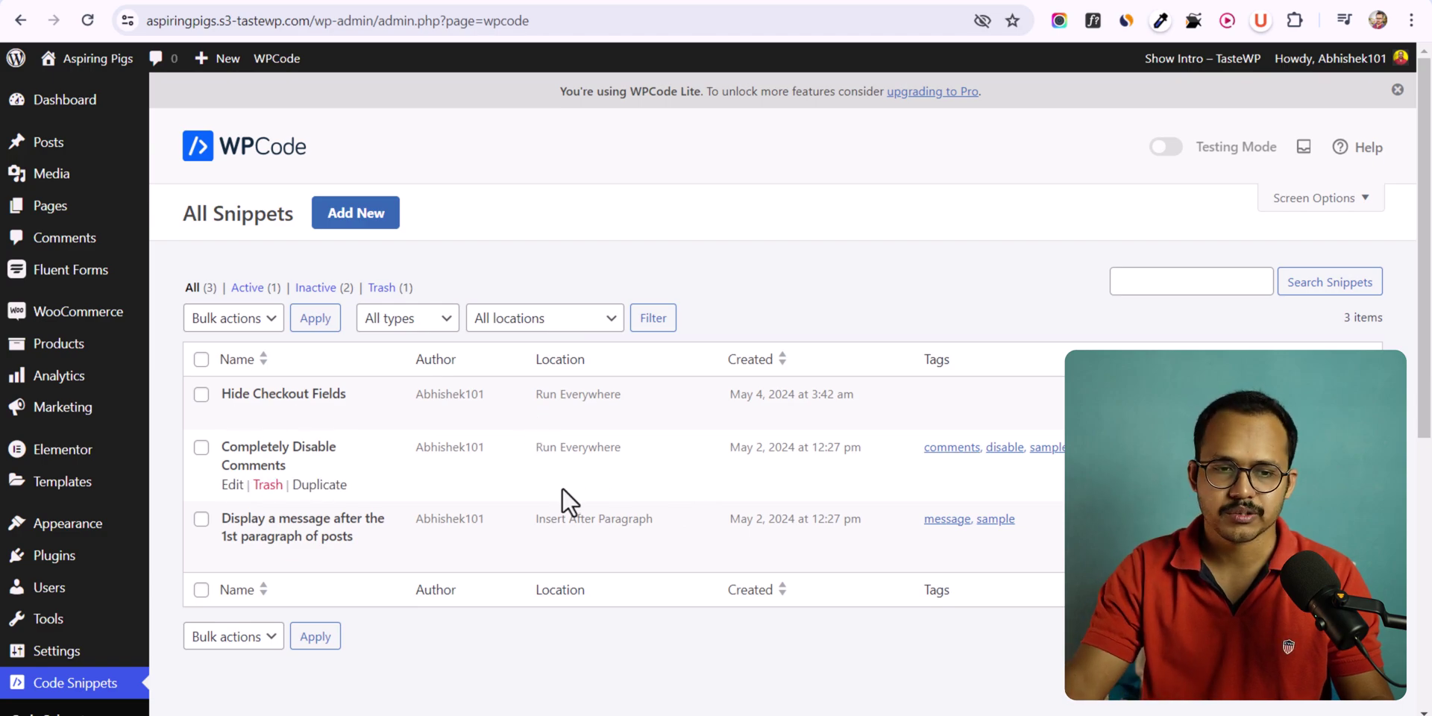
Start a new blank custom code snippet in WPCode
{"action": "left_click", "coordinate": [348, 218]}
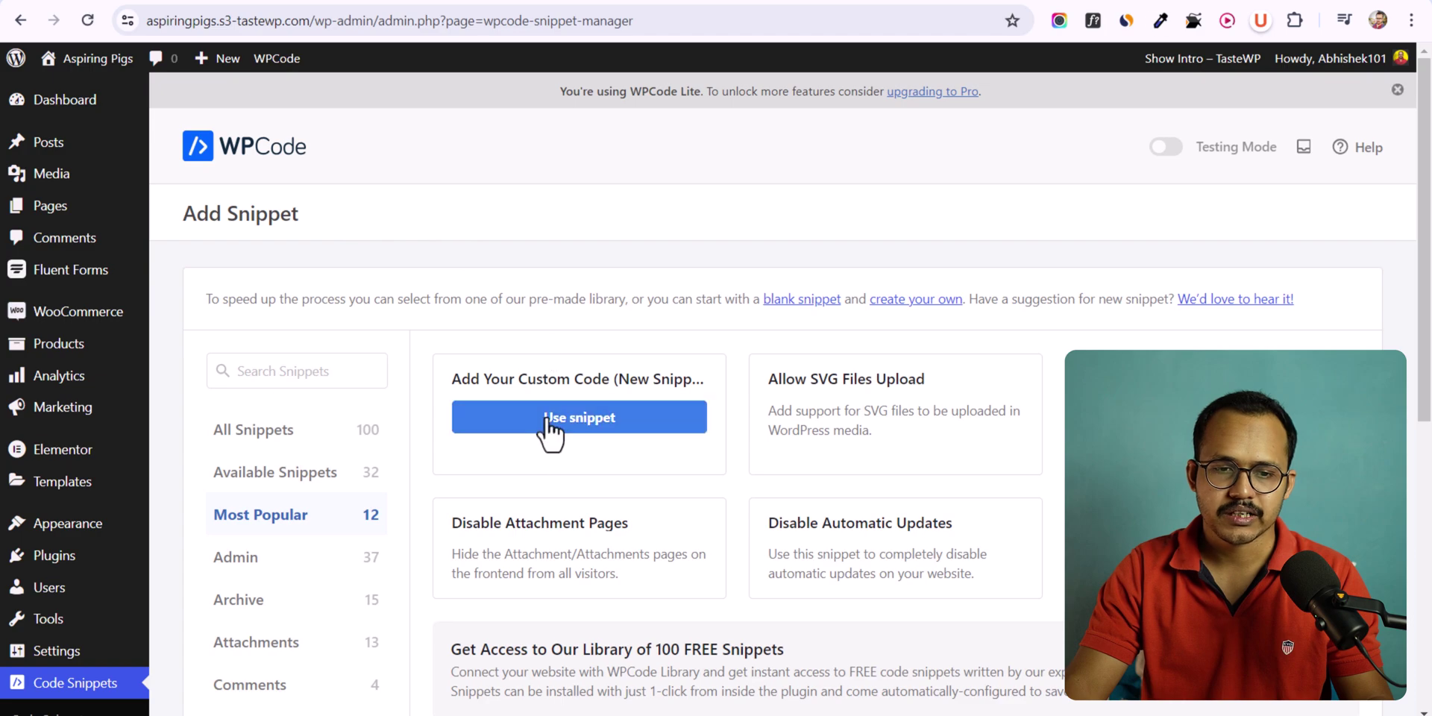
{"action": "left_click", "coordinate": [550, 417]}
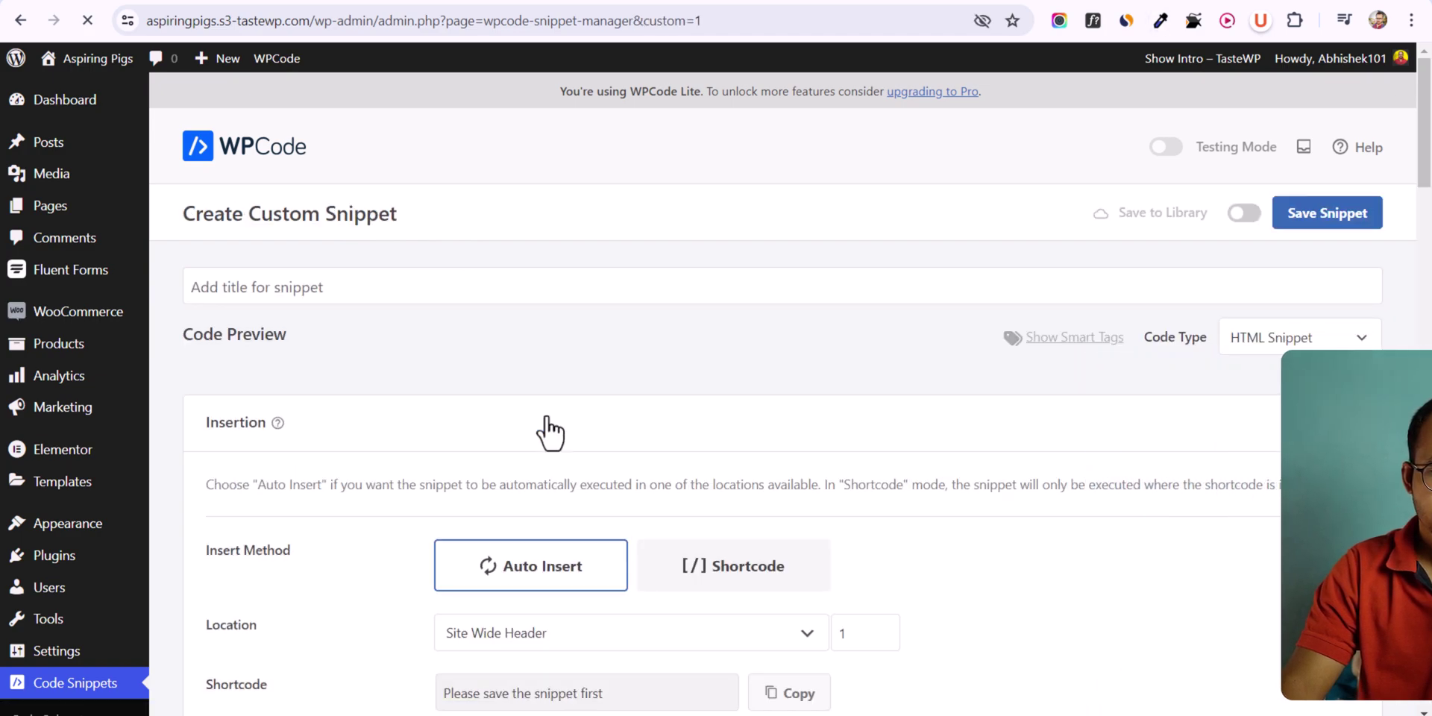
{"action": "left_click", "coordinate": [362, 283]}
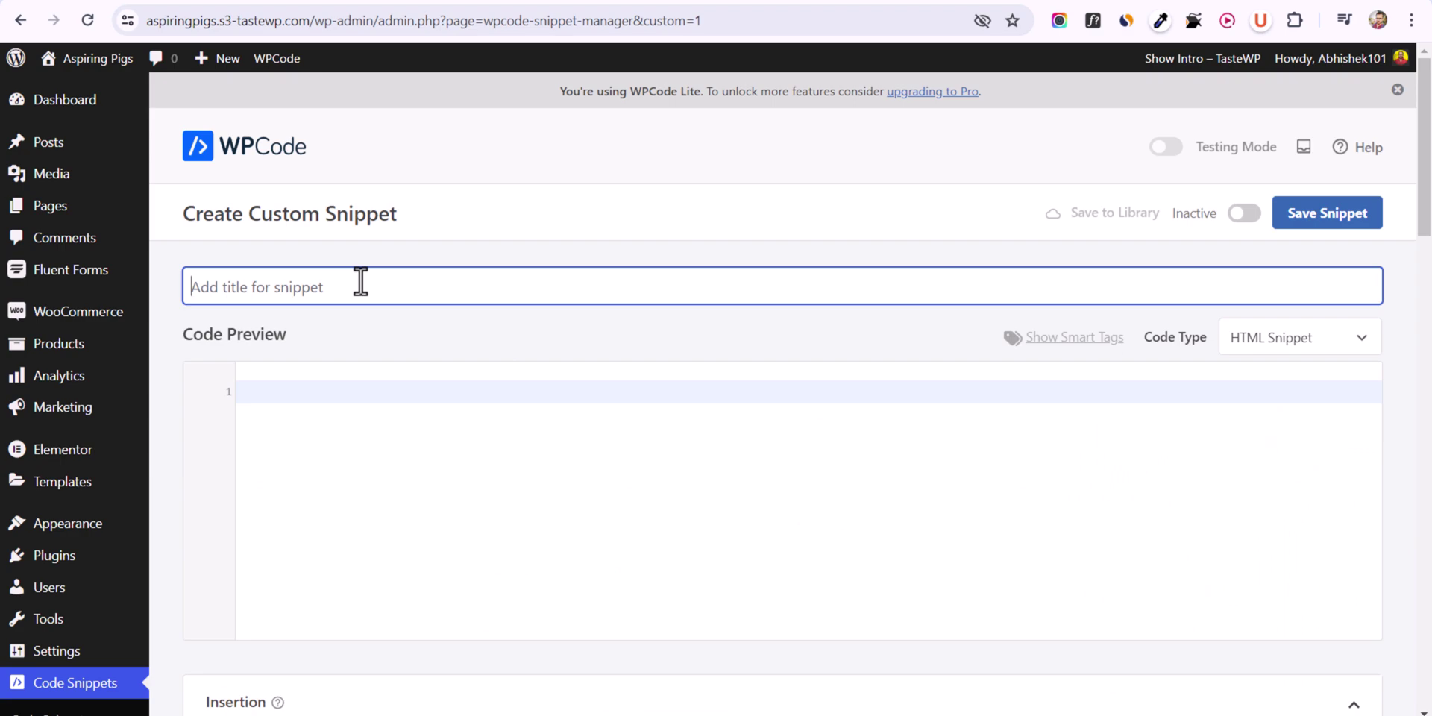
Copy the PHP code from the Notion notes and paste it into the snippet editor
{"action": "key", "text": "ctrl+Tab"}
{"action": "mouse_move", "coordinate": [716, 425]}
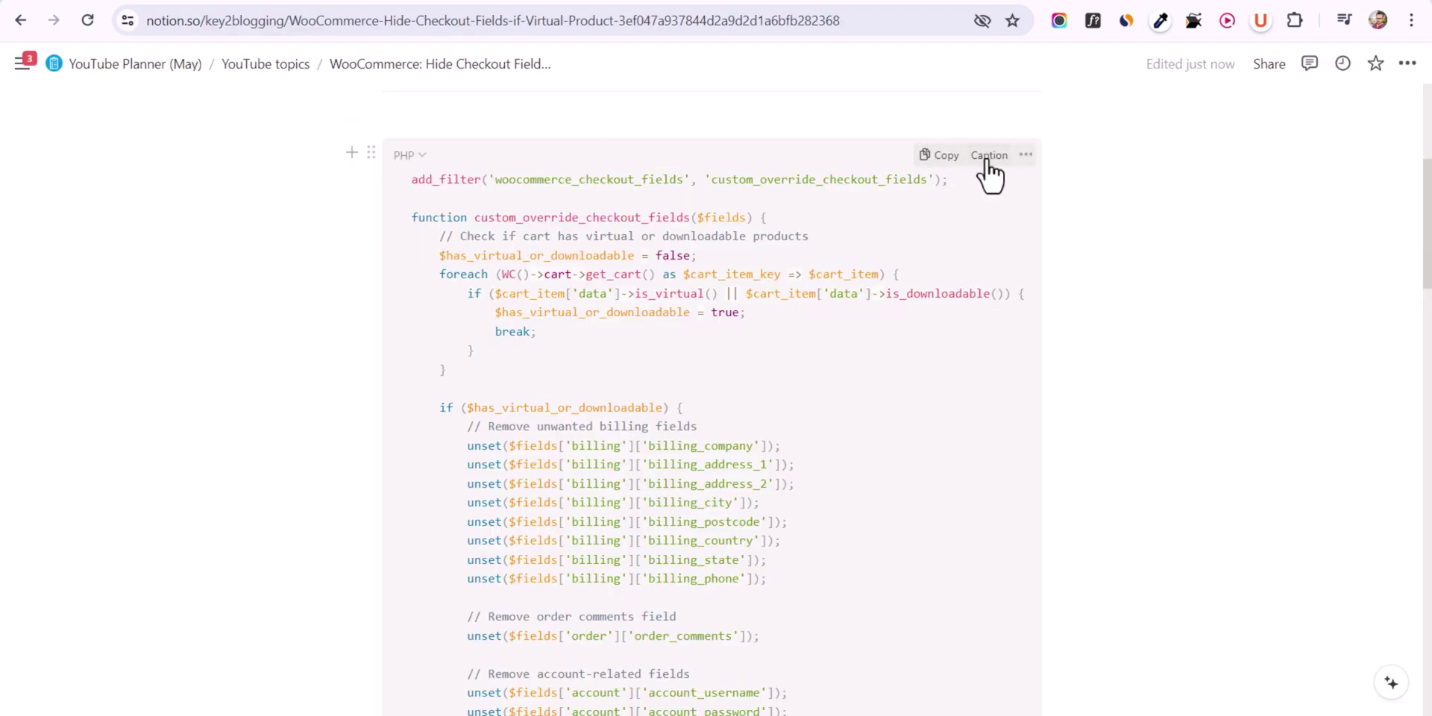
{"action": "left_click", "coordinate": [941, 157]}
{"action": "left_click", "coordinate": [345, 2]}
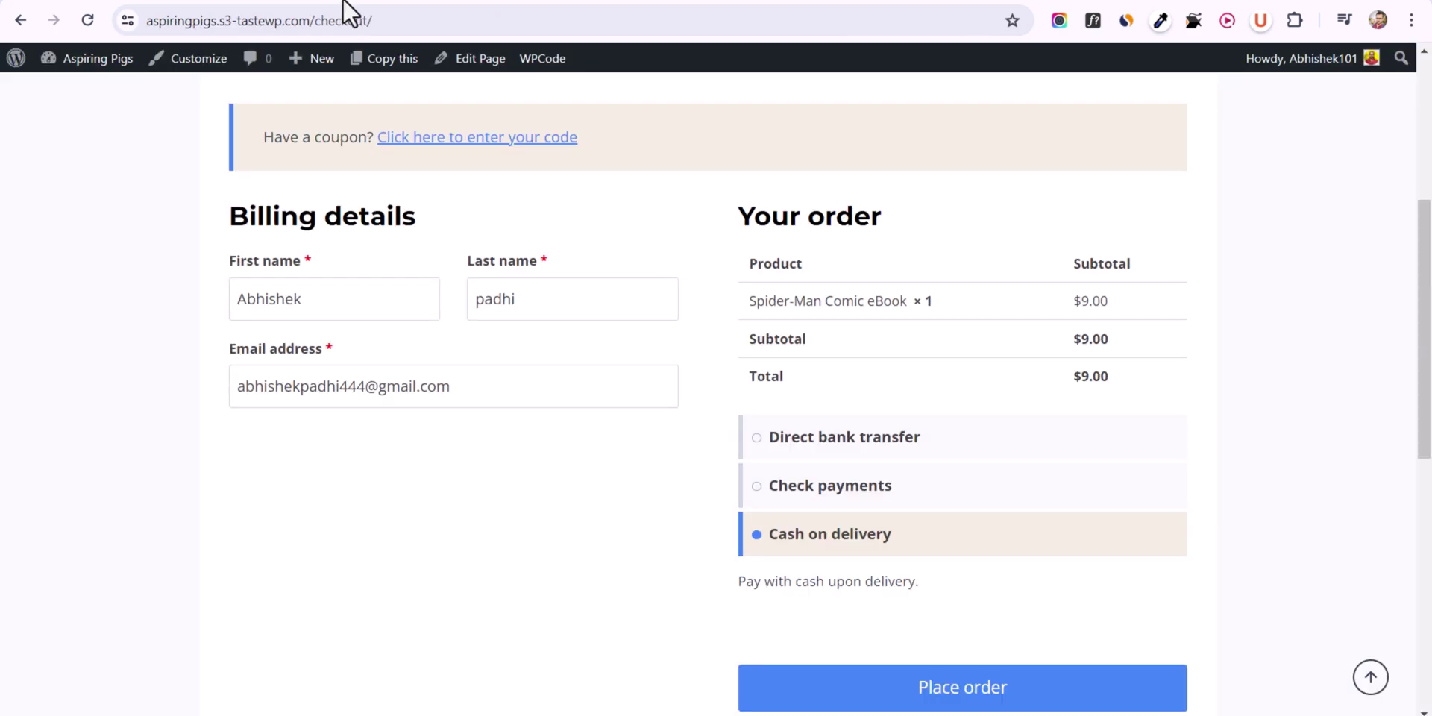
{"action": "left_click", "coordinate": [263, 1]}
{"action": "left_click", "coordinate": [291, 393]}
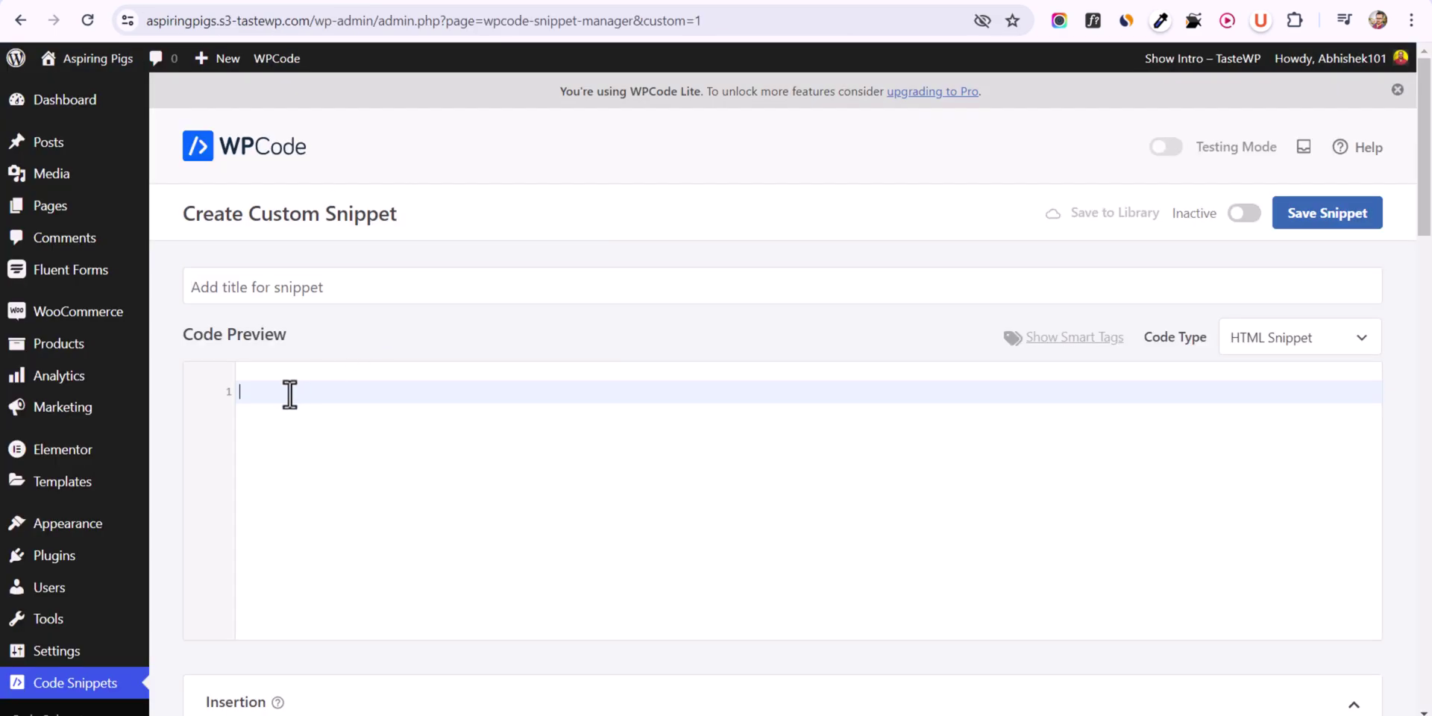
{"action": "key", "text": "ctrl+v"}
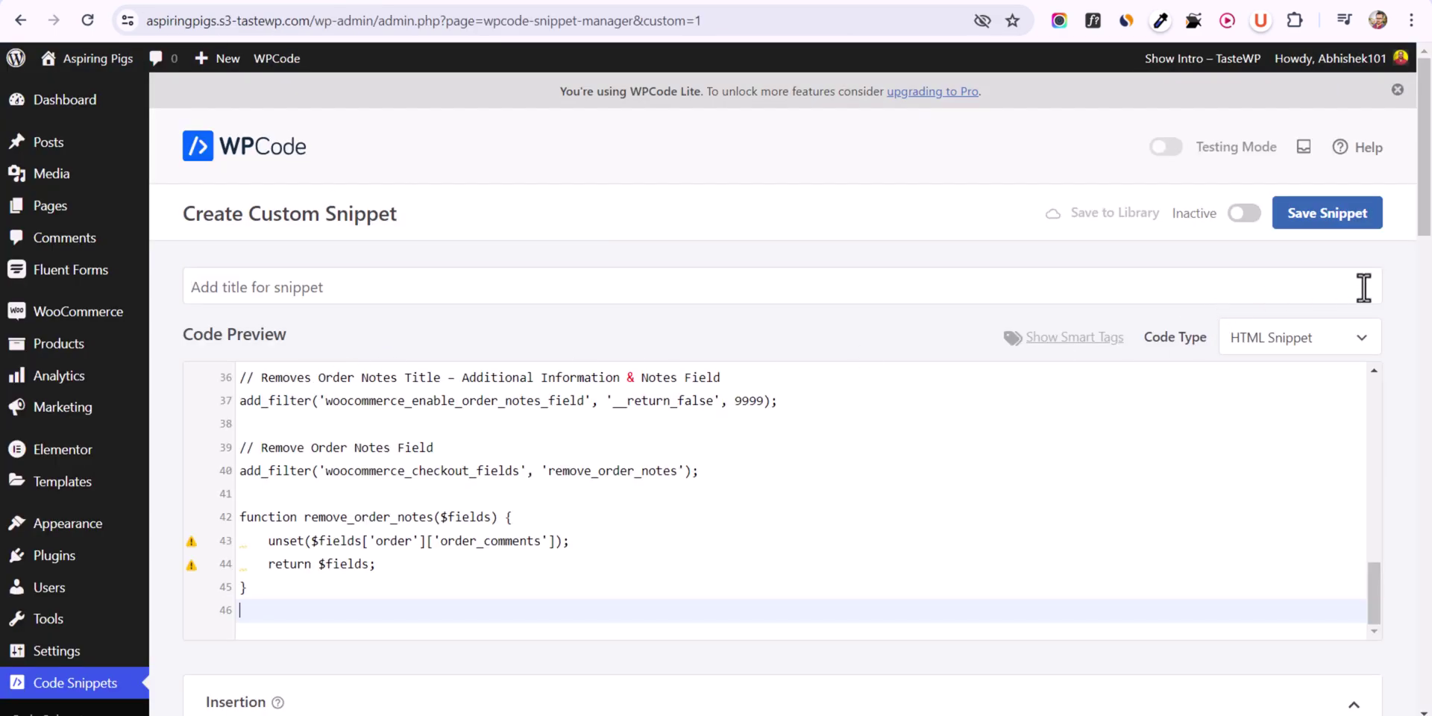
Set the code type to PHP Snippet, save it, and go to All Snippets
{"action": "left_click", "coordinate": [1306, 339]}
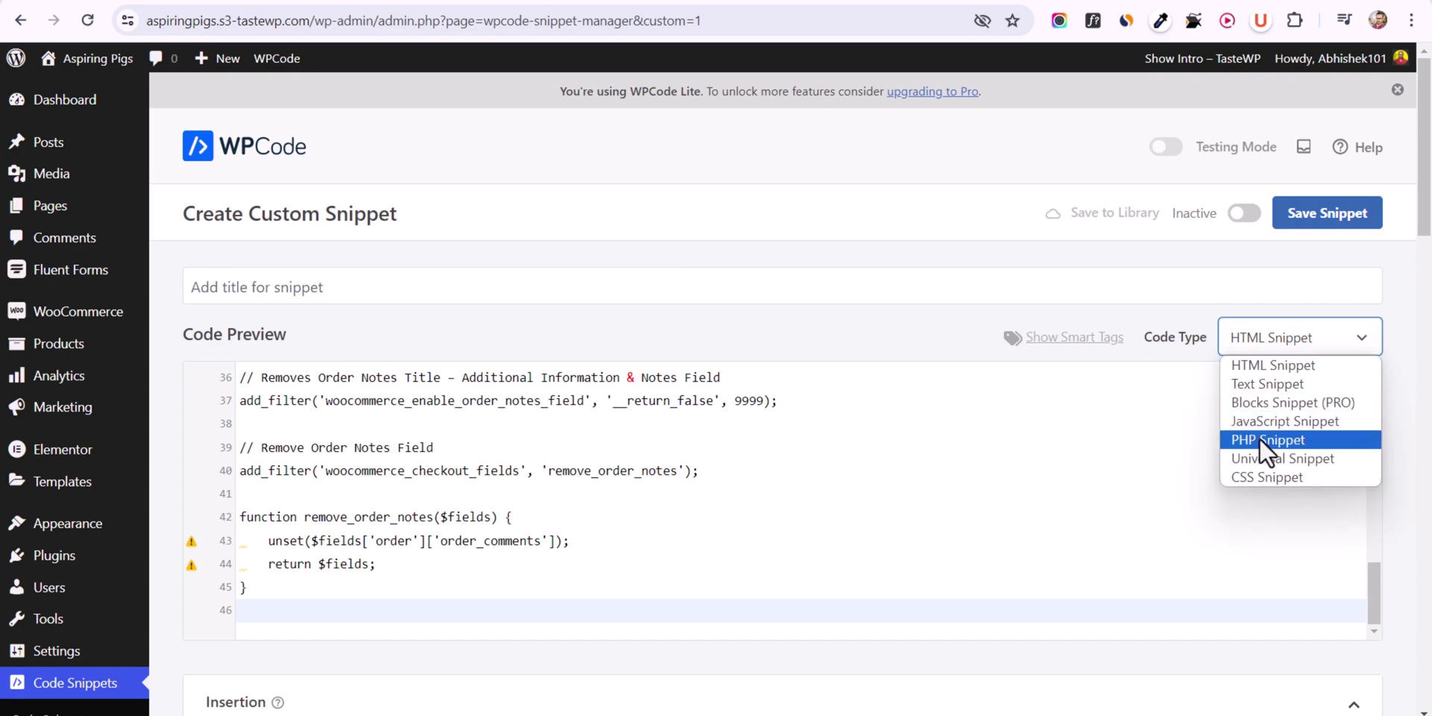
{"action": "left_click", "coordinate": [1260, 439]}
{"action": "left_click", "coordinate": [1248, 223]}
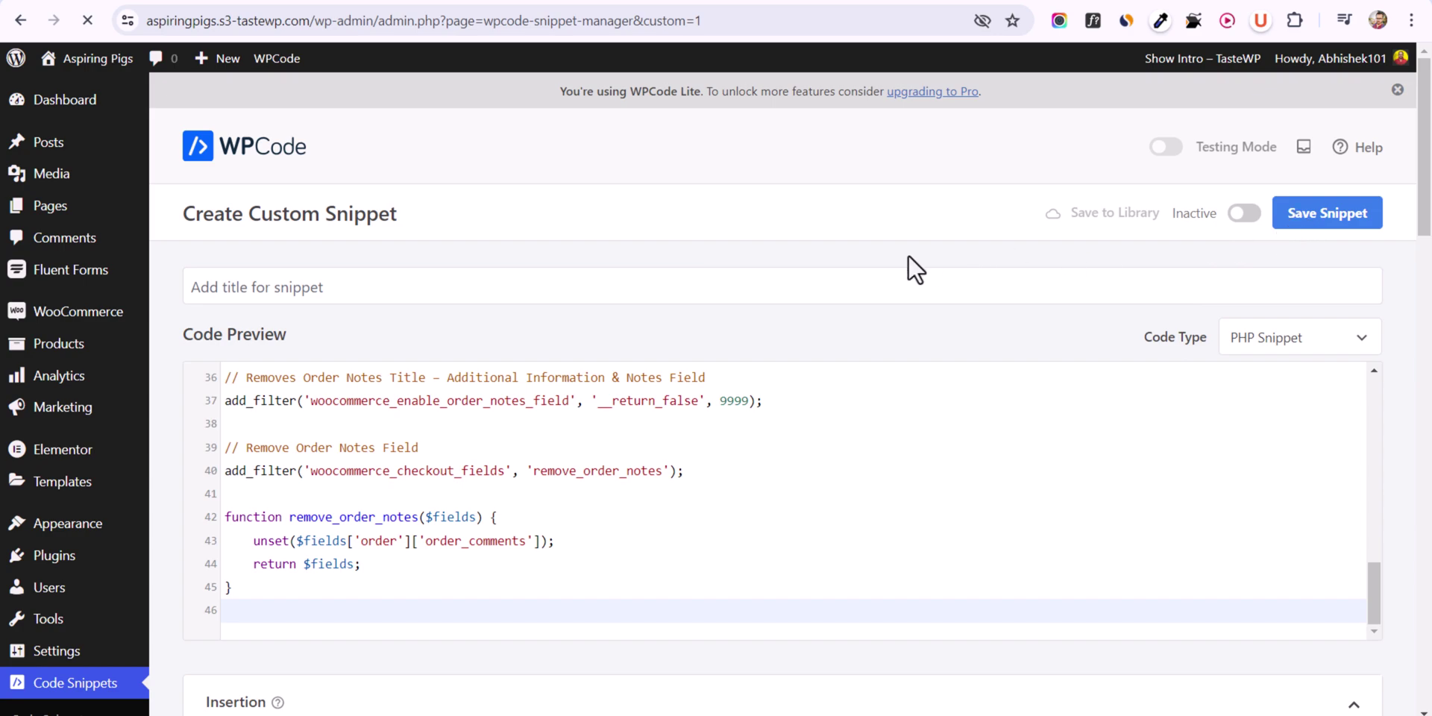
{"action": "scroll", "coordinate": [149, 514], "scroll_direction": "down", "scroll_amount": 1}
{"action": "scroll", "coordinate": [74, 522], "scroll_direction": "down", "scroll_amount": 3}
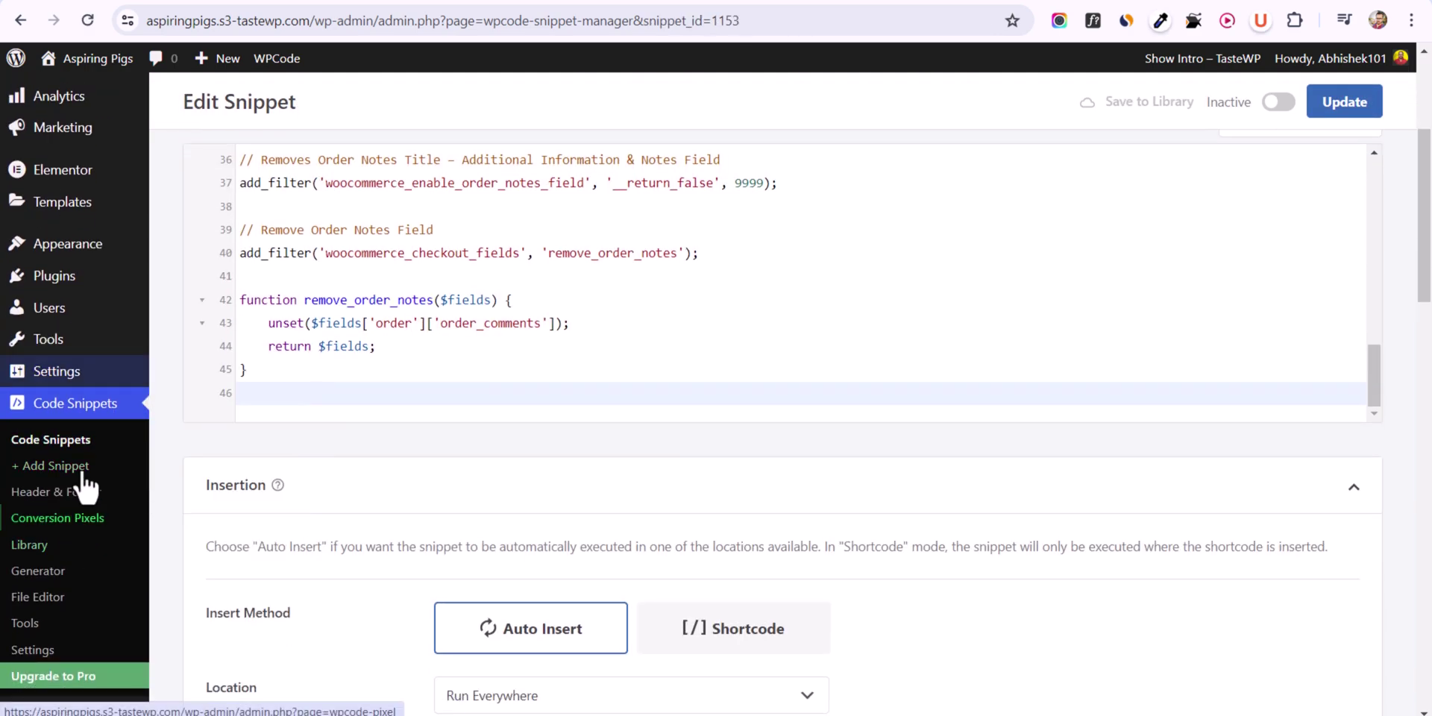
{"action": "left_click", "coordinate": [72, 444]}
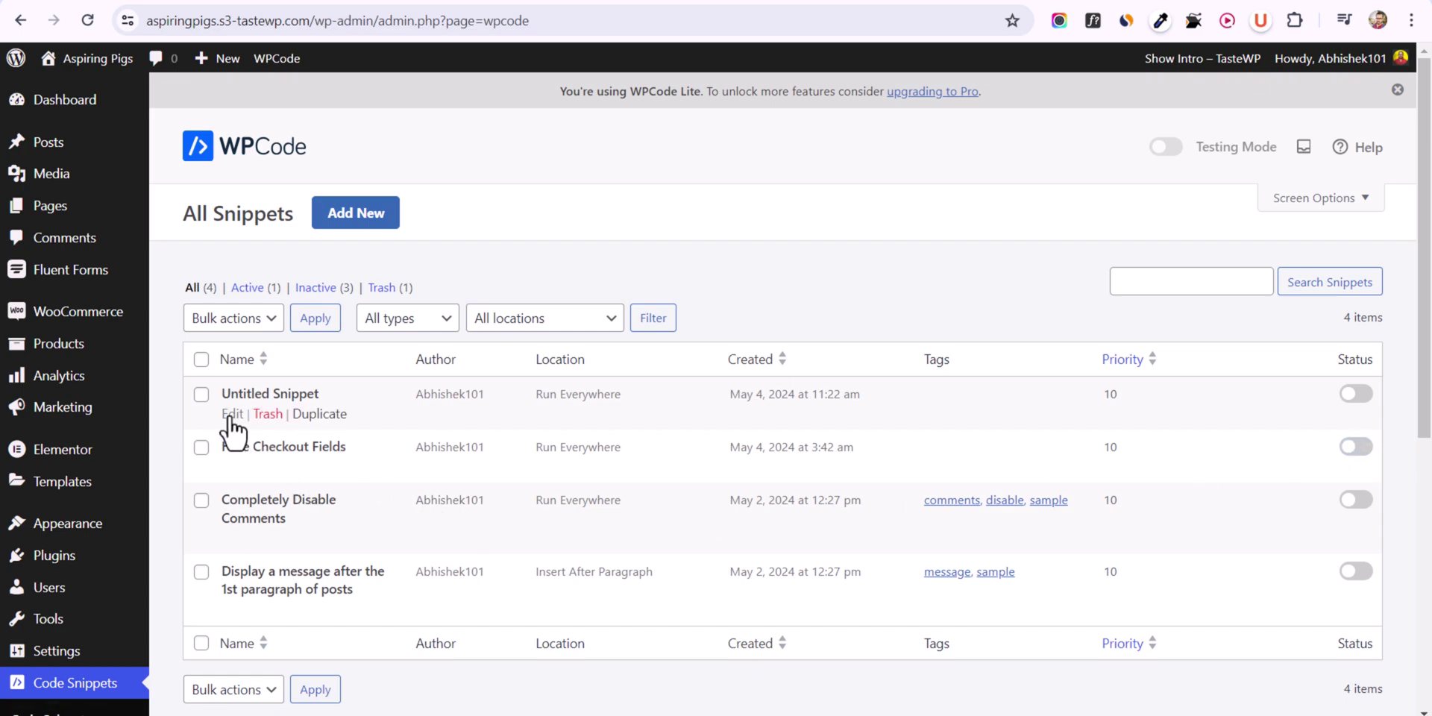
Rename the Untitled Snippet to 'Hide checkout field'
{"action": "left_click", "coordinate": [232, 414]}
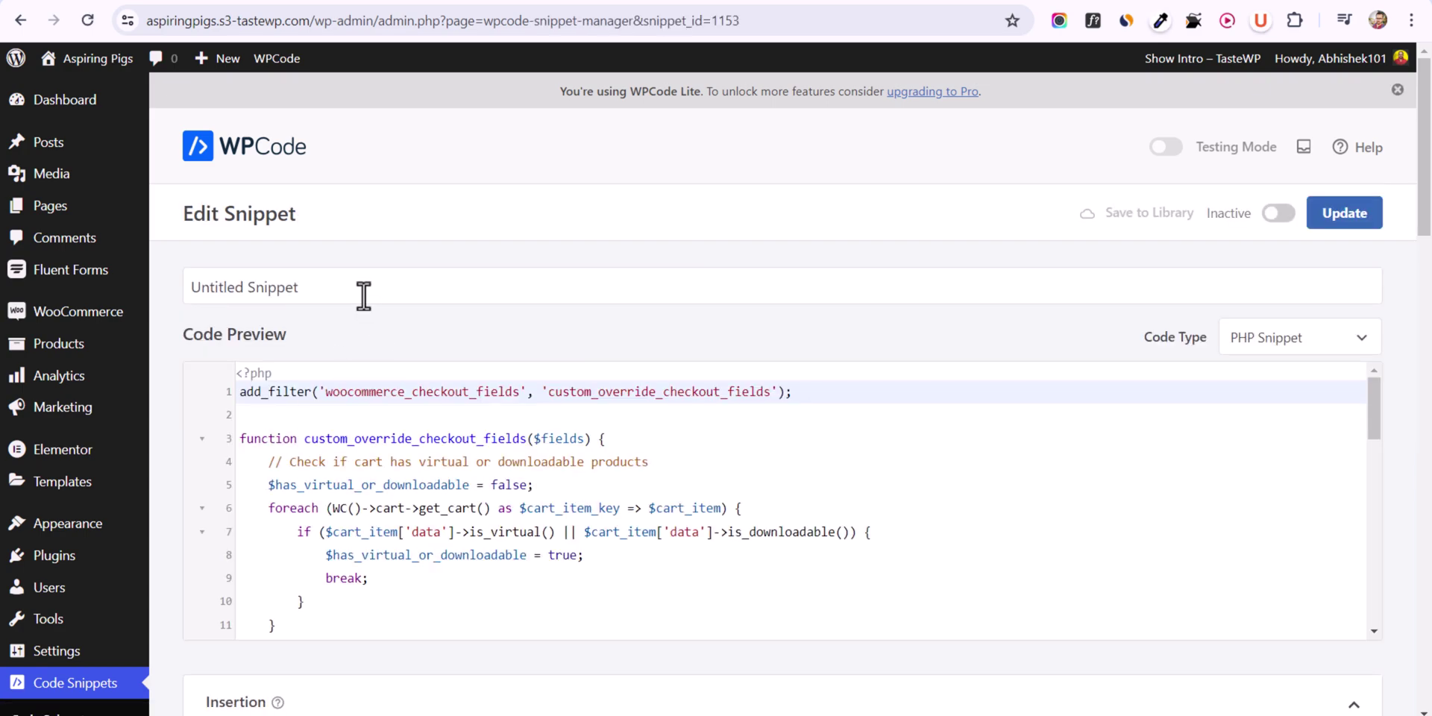
{"action": "left_click", "coordinate": [361, 290]}
{"action": "key", "text": "ctrl+a"}
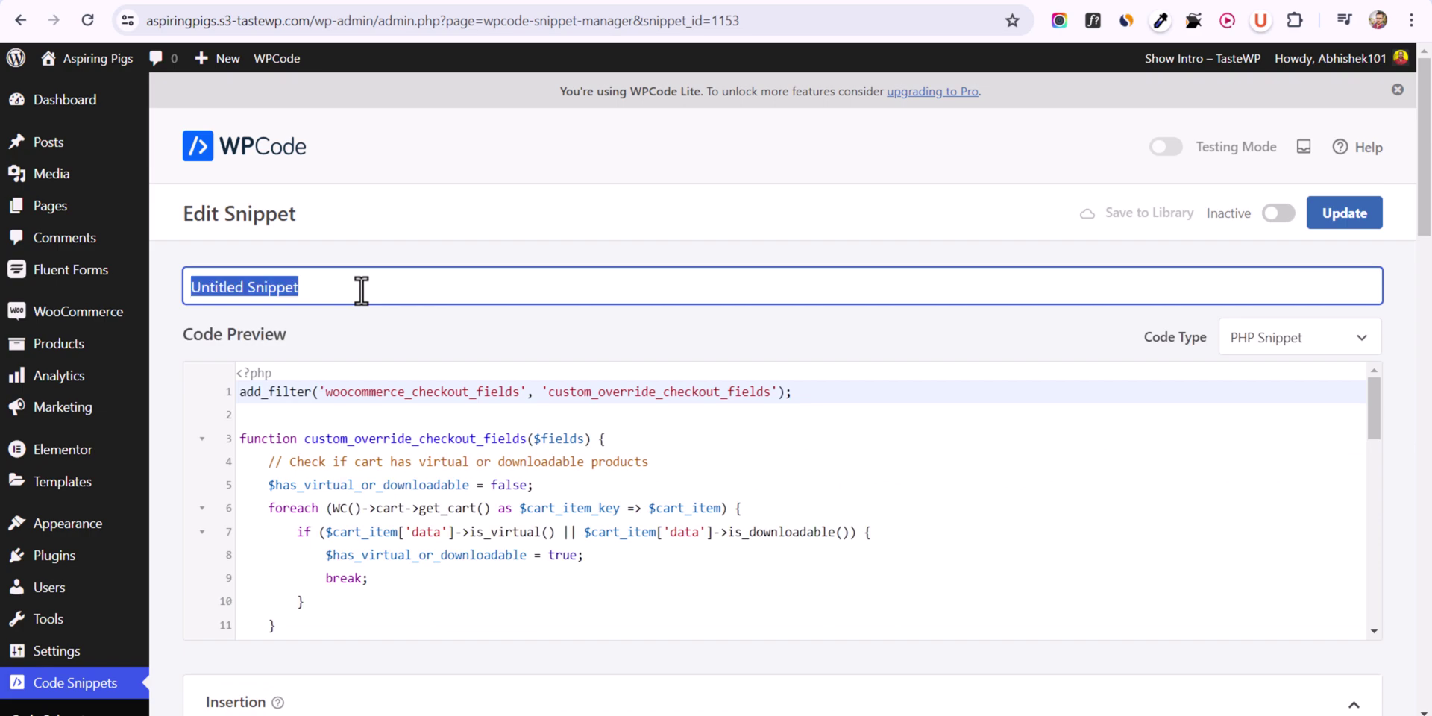
{"action": "type", "text": "Hide checkout field"}
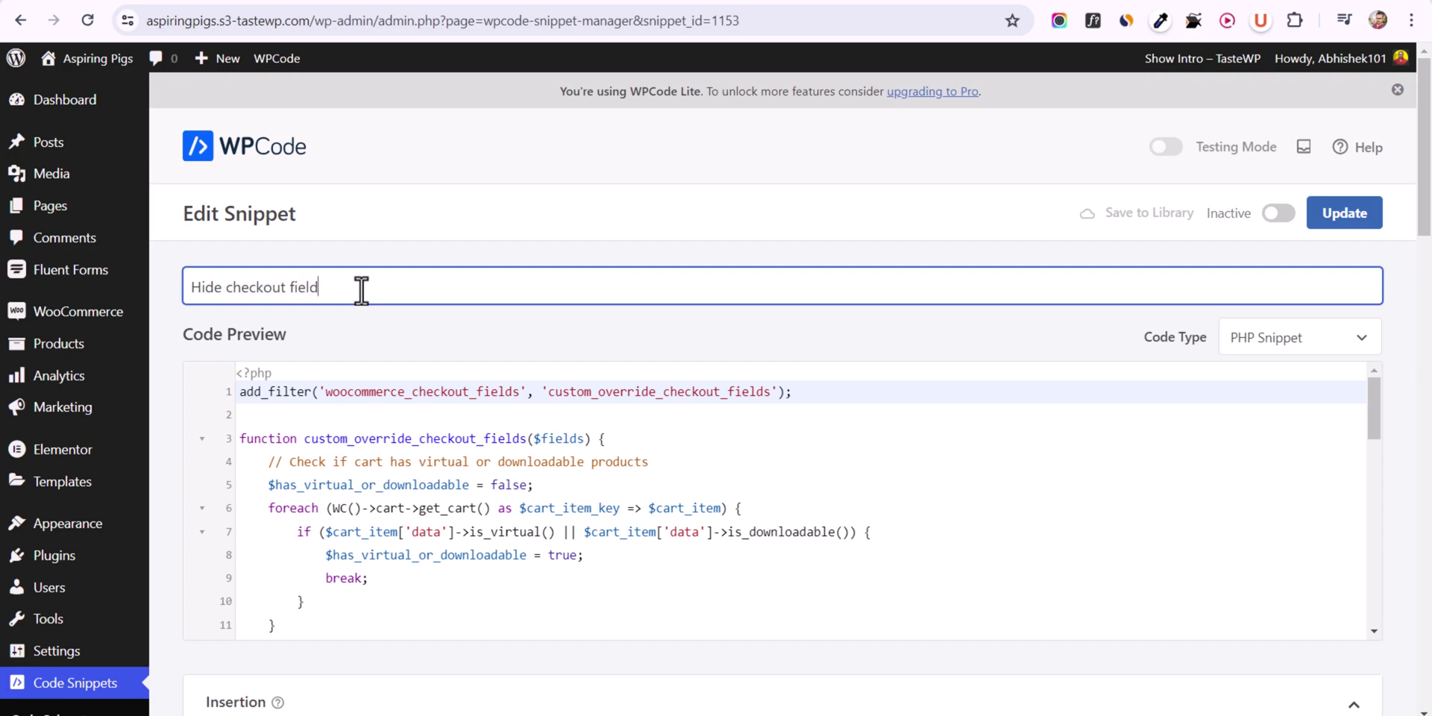
{"action": "left_click", "coordinate": [476, 400]}
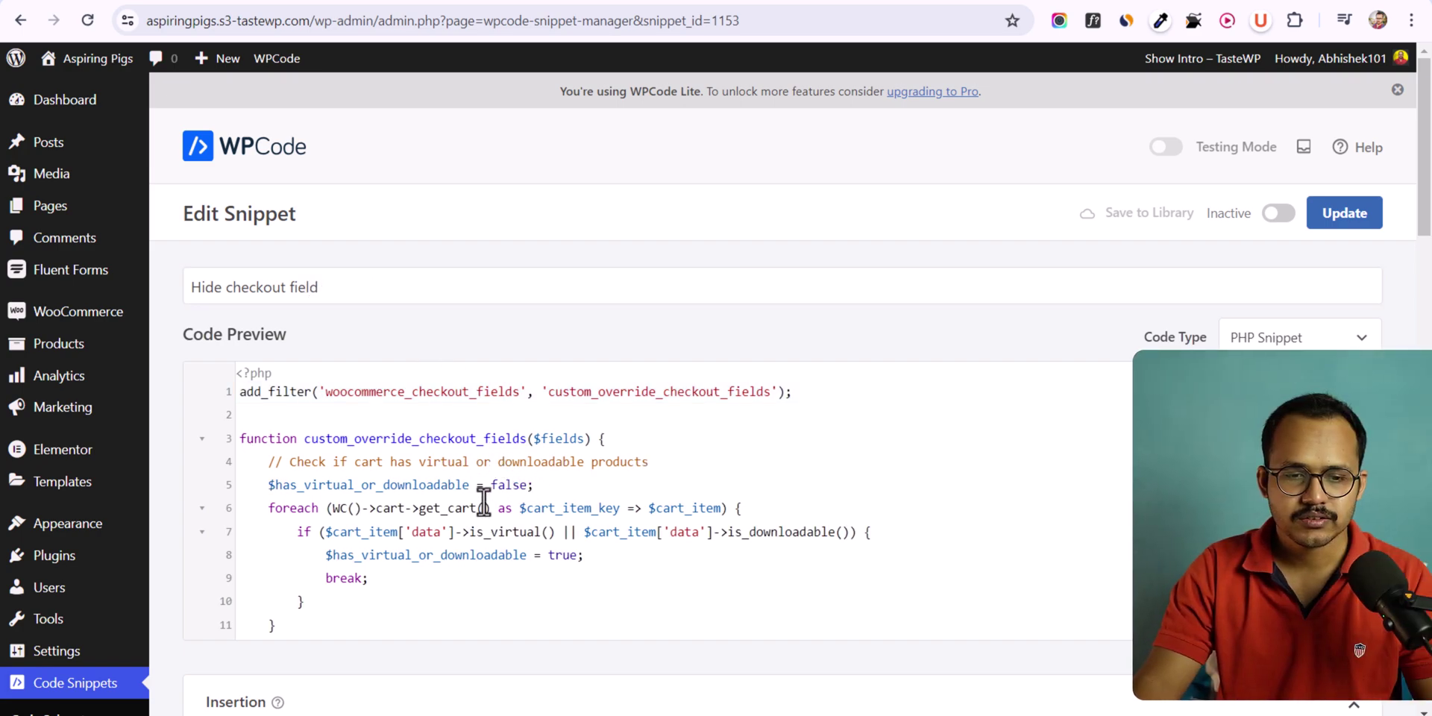
Comment out the billing_phone unset line with //
{"action": "scroll", "coordinate": [480, 502], "scroll_direction": "down", "scroll_amount": 3}
{"action": "scroll", "coordinate": [454, 552], "scroll_direction": "down", "scroll_amount": 2}
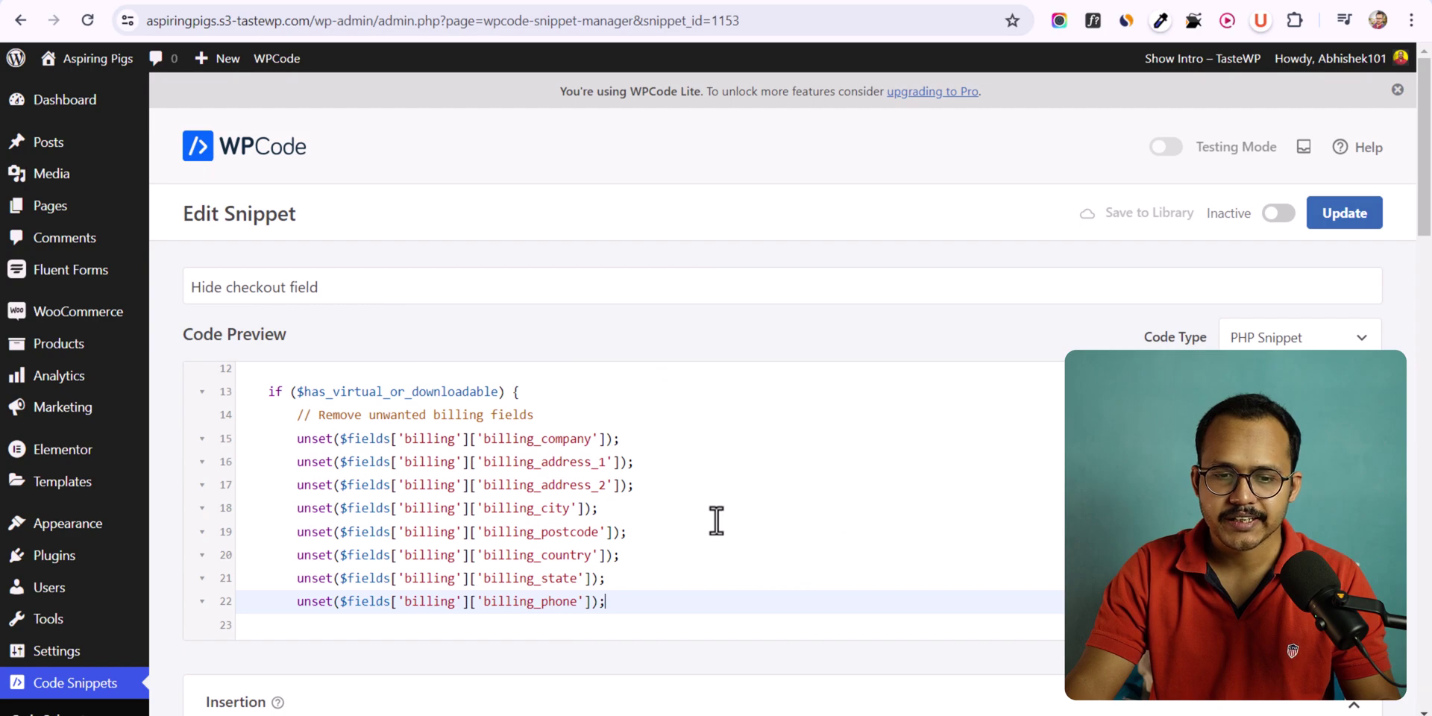
{"action": "scroll", "coordinate": [716, 518], "scroll_direction": "down", "scroll_amount": 2}
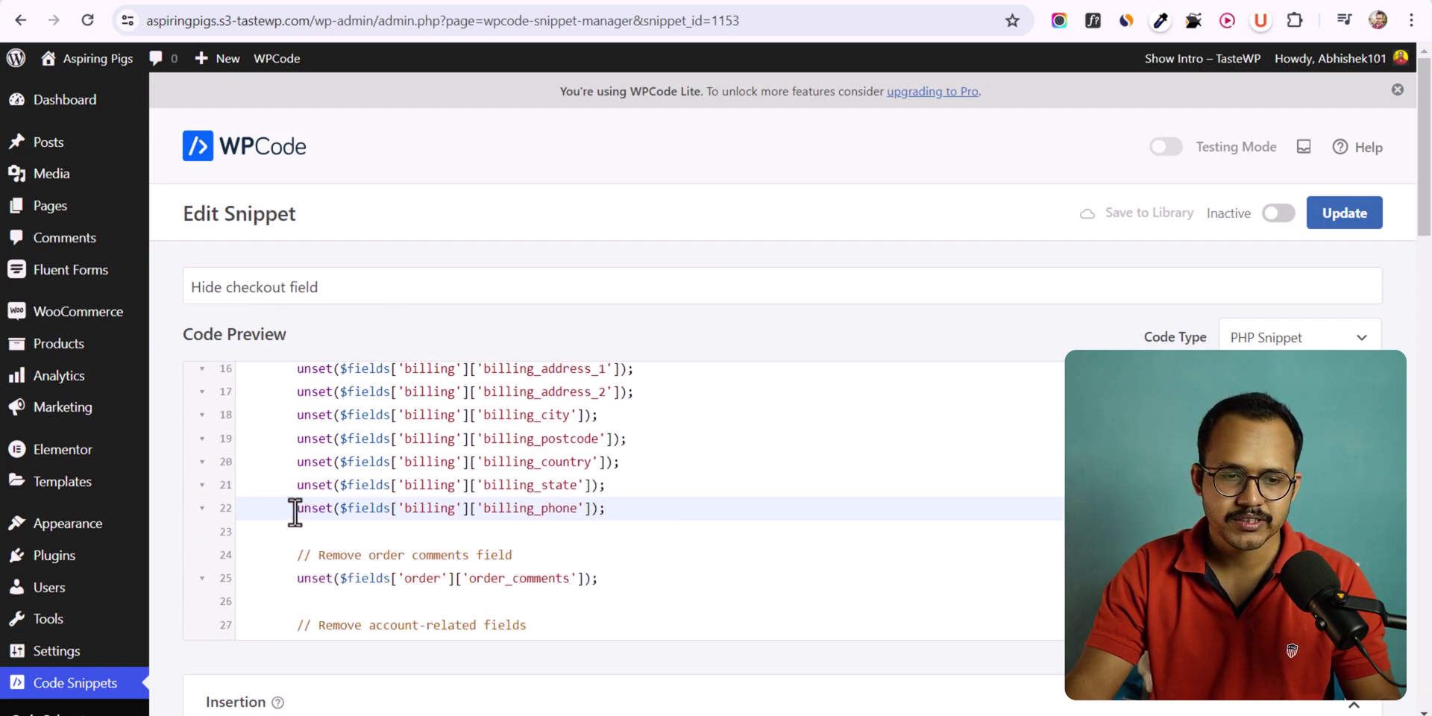
{"action": "type", "text": "//"}
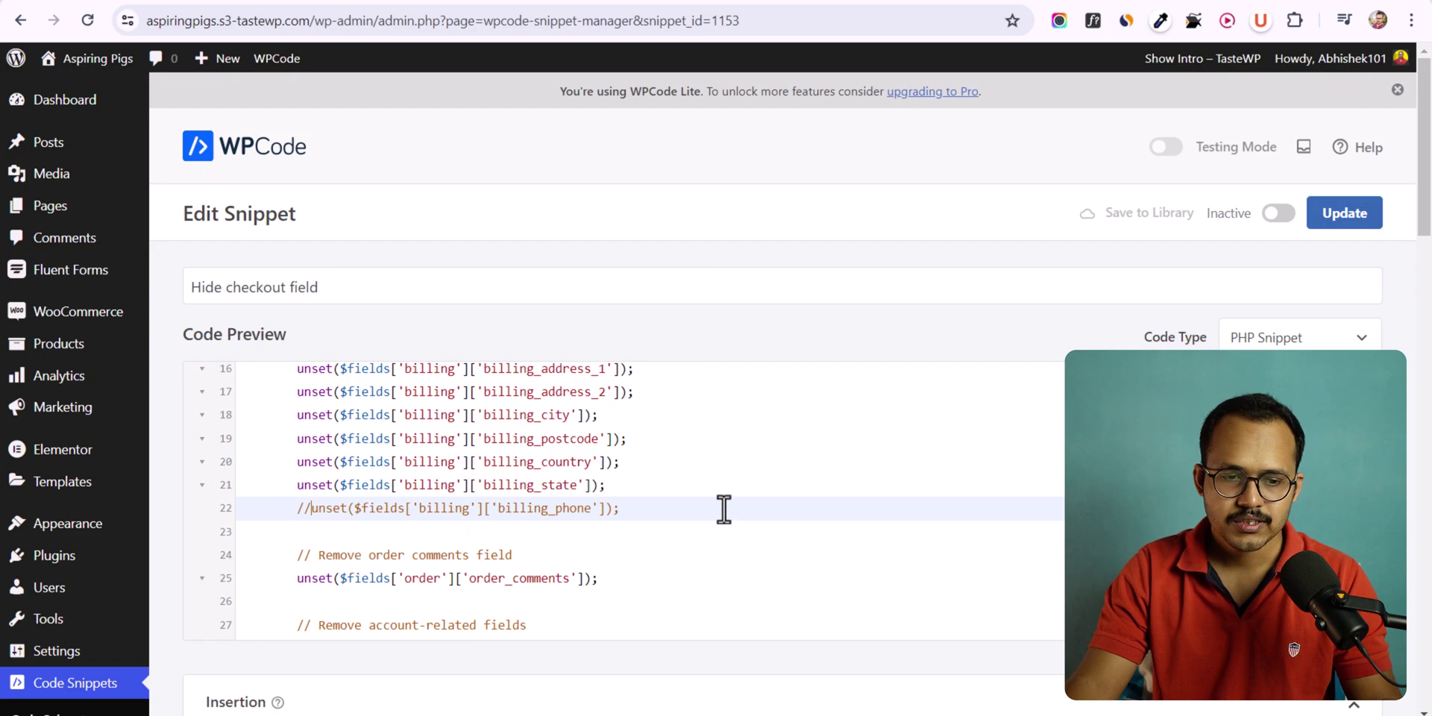
{"action": "scroll", "coordinate": [723, 509], "scroll_direction": "down", "scroll_amount": 3}
{"action": "scroll", "coordinate": [821, 448], "scroll_direction": "up", "scroll_amount": 4}
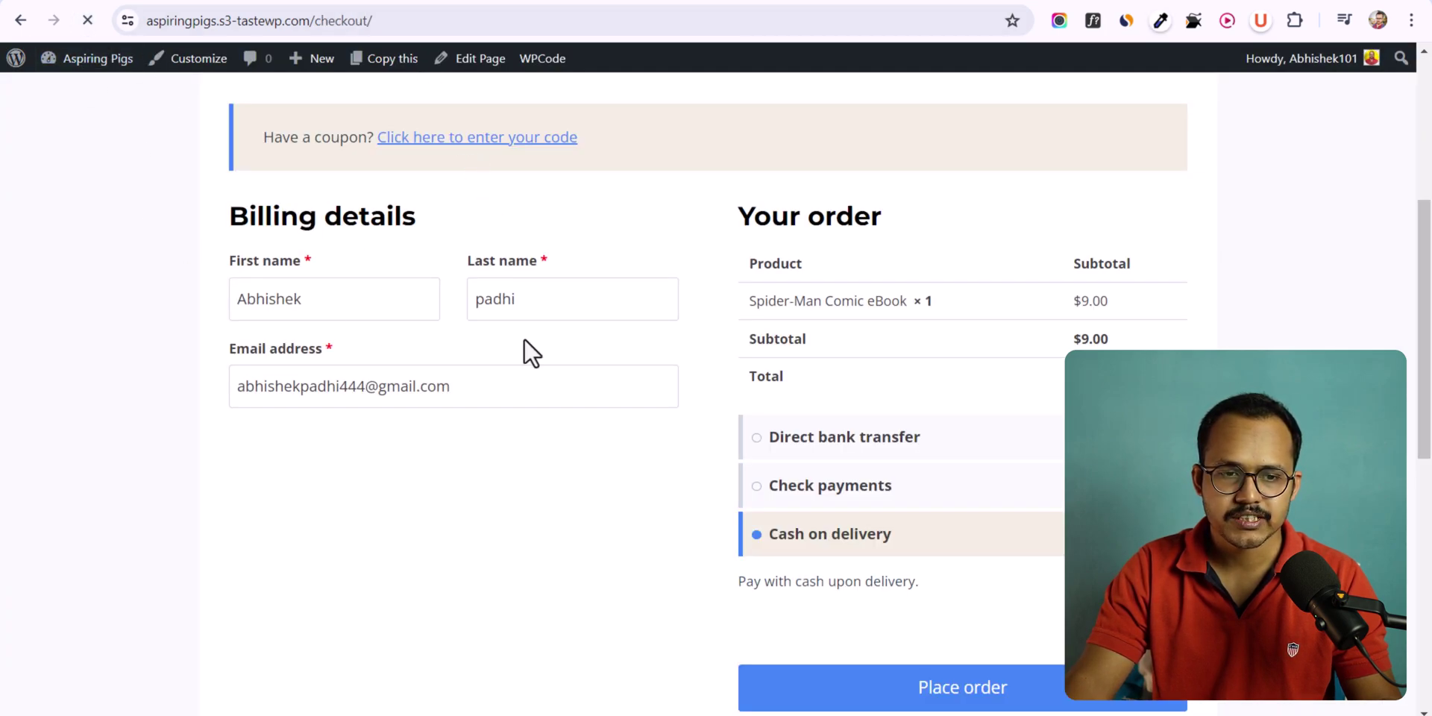
Scroll the reloaded checkout to confirm the Phone field now appears
{"action": "scroll", "coordinate": [552, 418], "scroll_direction": "down", "scroll_amount": 1}
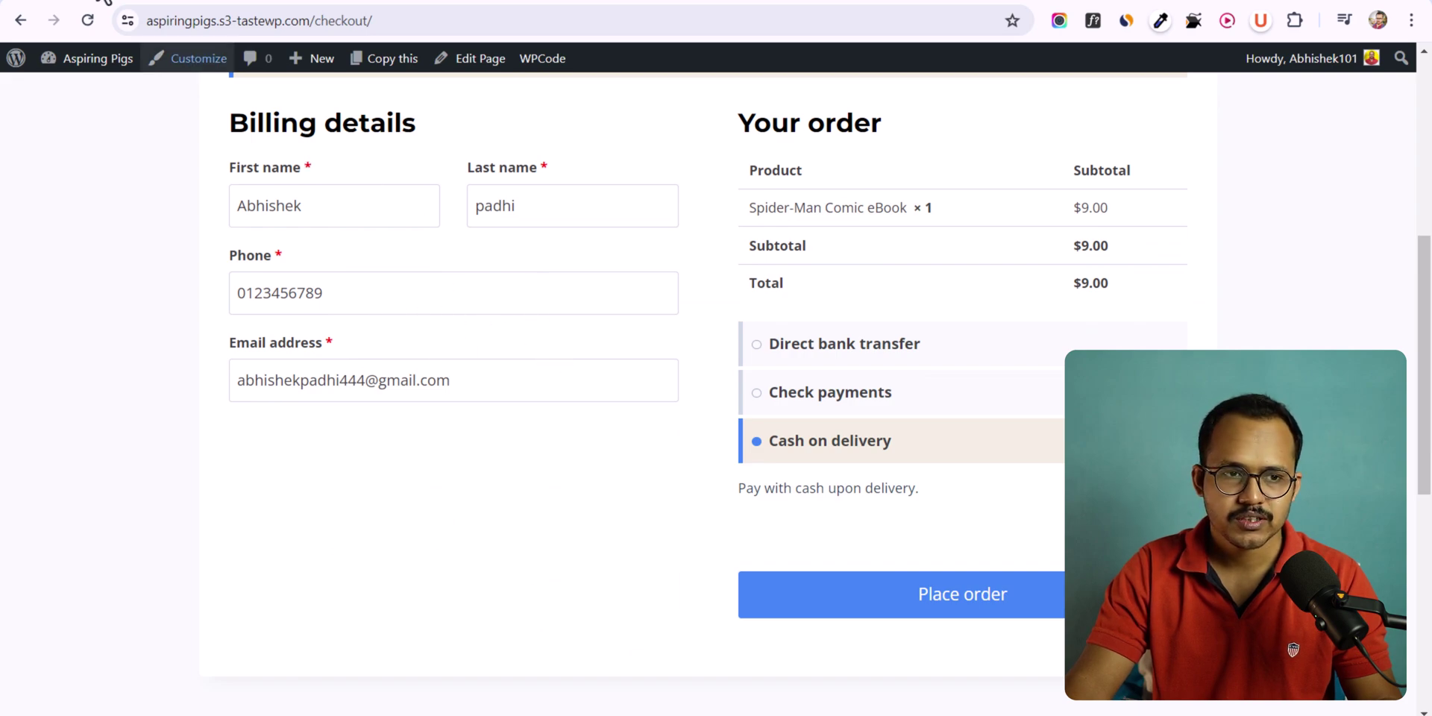
{"action": "scroll", "coordinate": [591, 558], "scroll_direction": "down", "scroll_amount": 1}
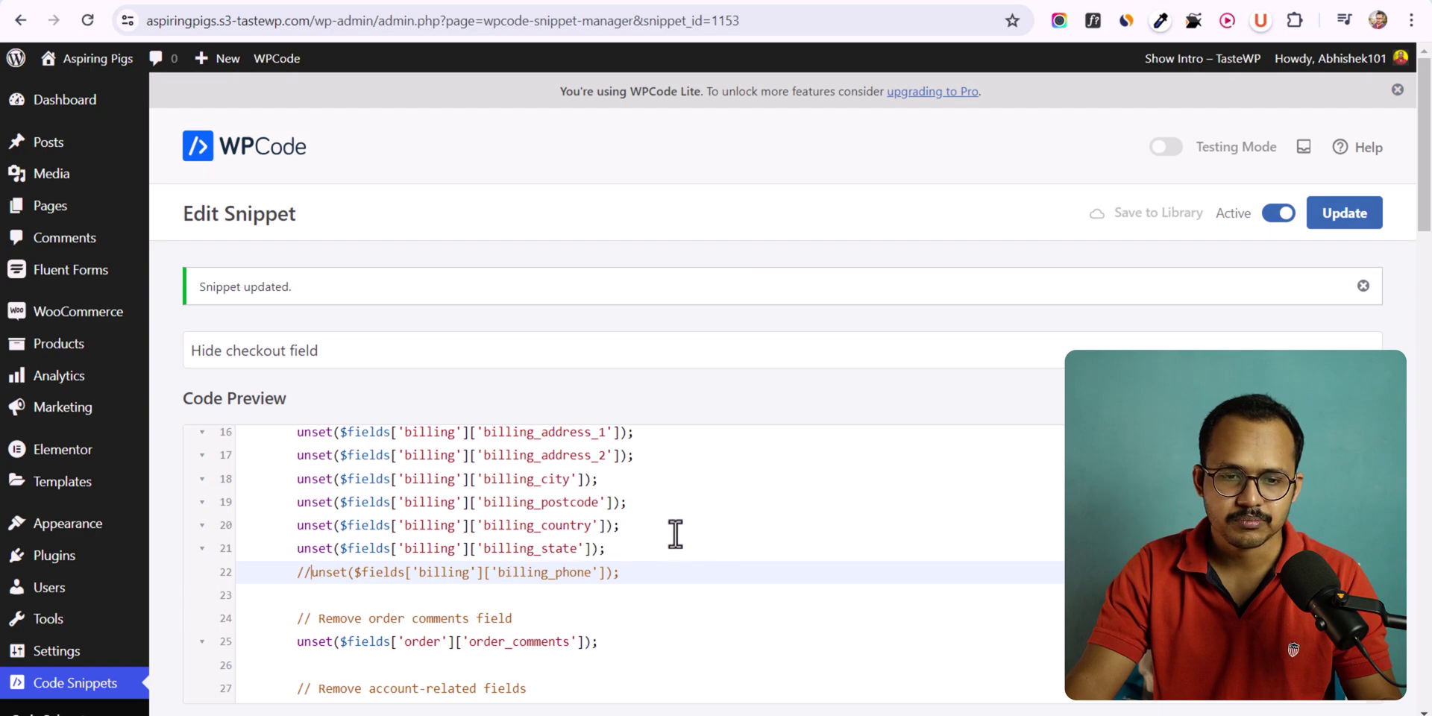
Comment out the billing_country unset line on line 20, then return to checkout
{"action": "scroll", "coordinate": [371, 629], "scroll_direction": "up", "scroll_amount": 1}
{"action": "left_click", "coordinate": [287, 624]}
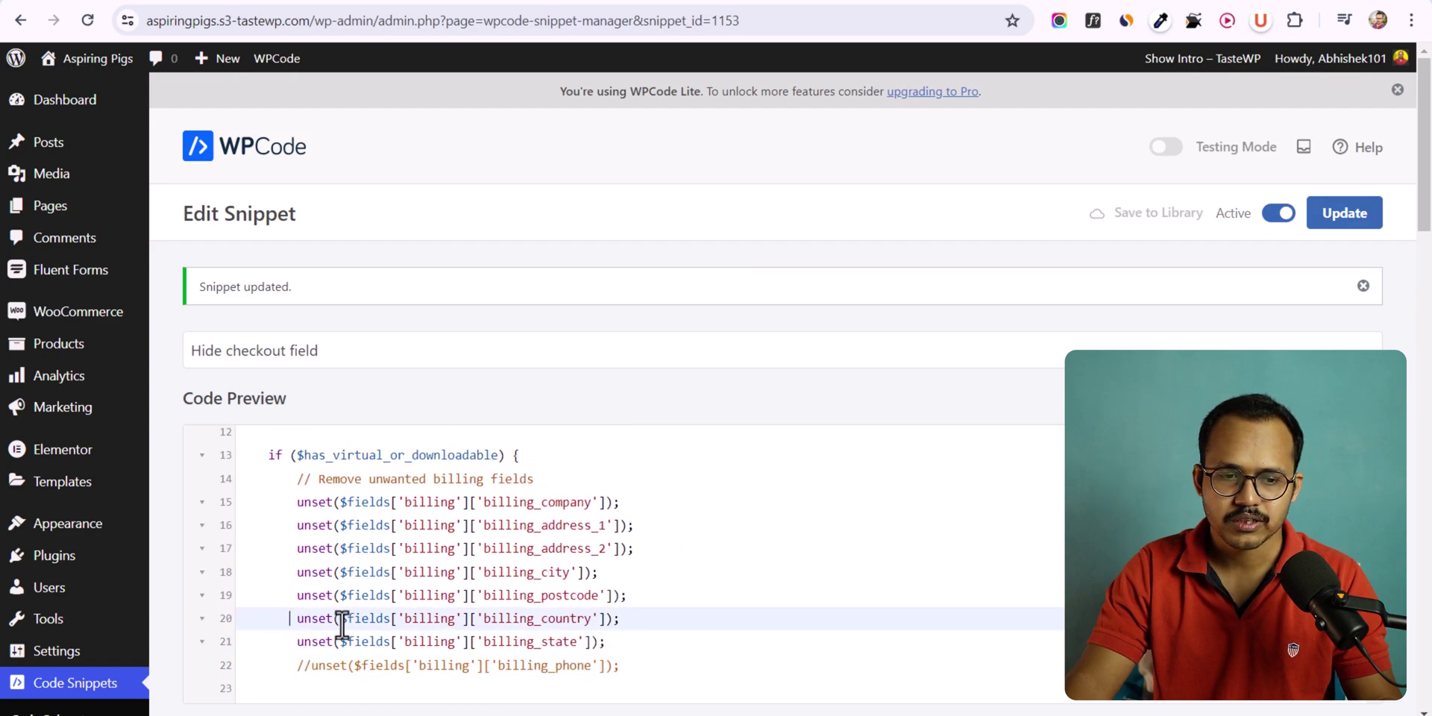
{"action": "type", "text": "//"}
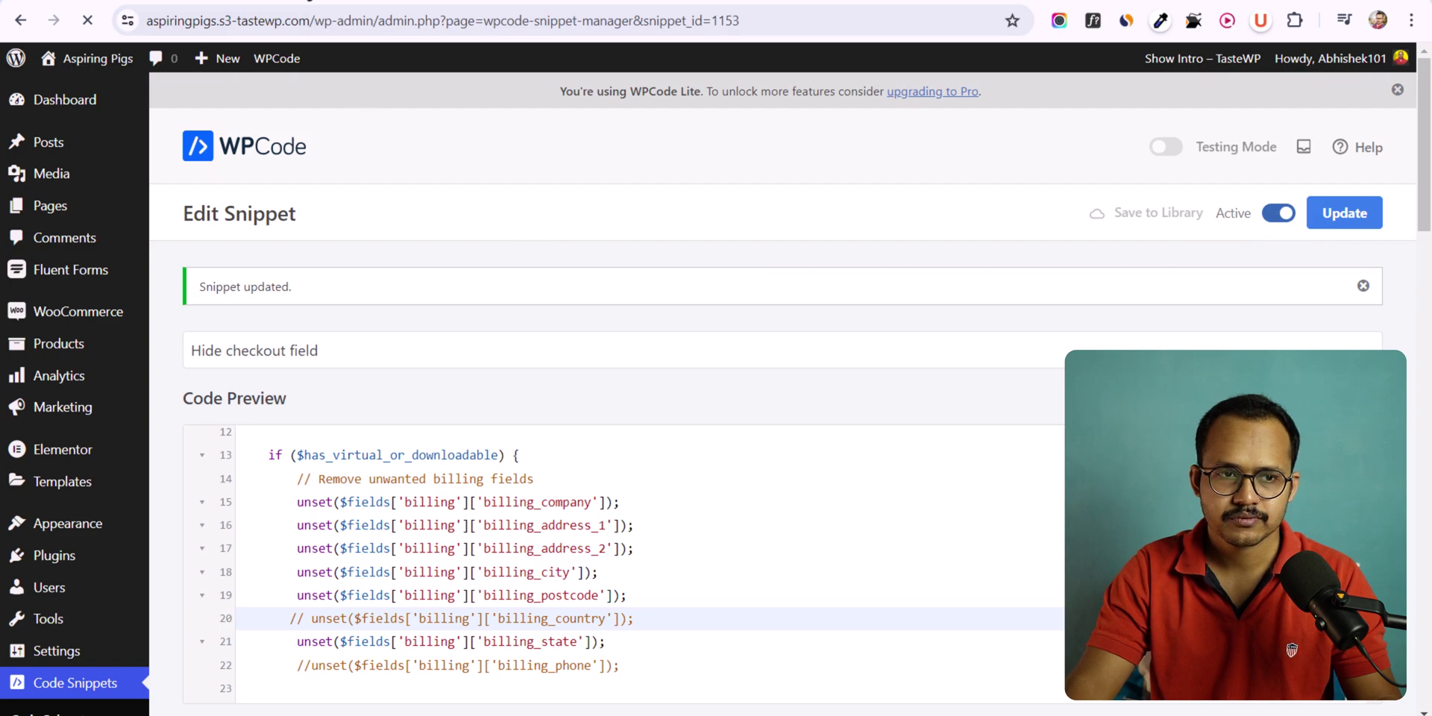
{"action": "left_click", "coordinate": [284, 2]}
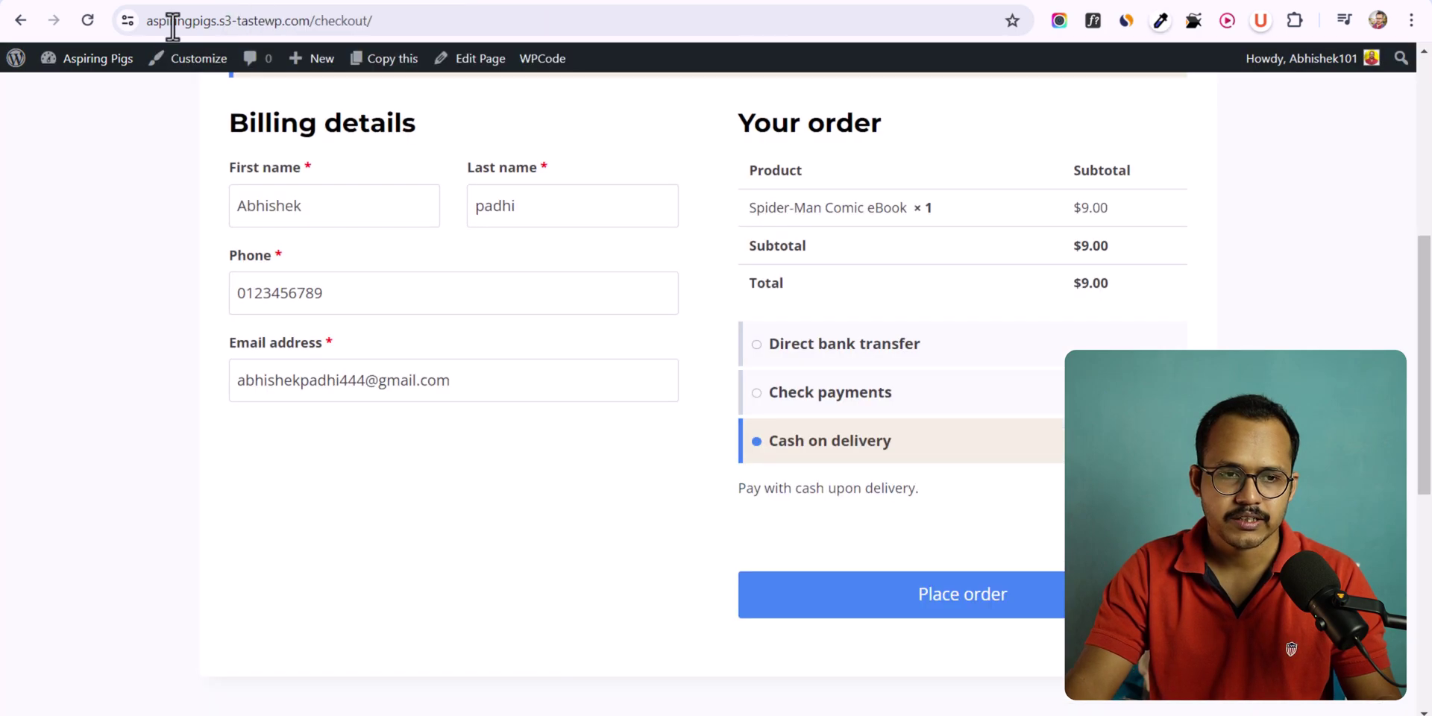
Reload checkout to confirm billing shows name, Country / Region, phone and email
{"action": "left_click", "coordinate": [97, 20]}
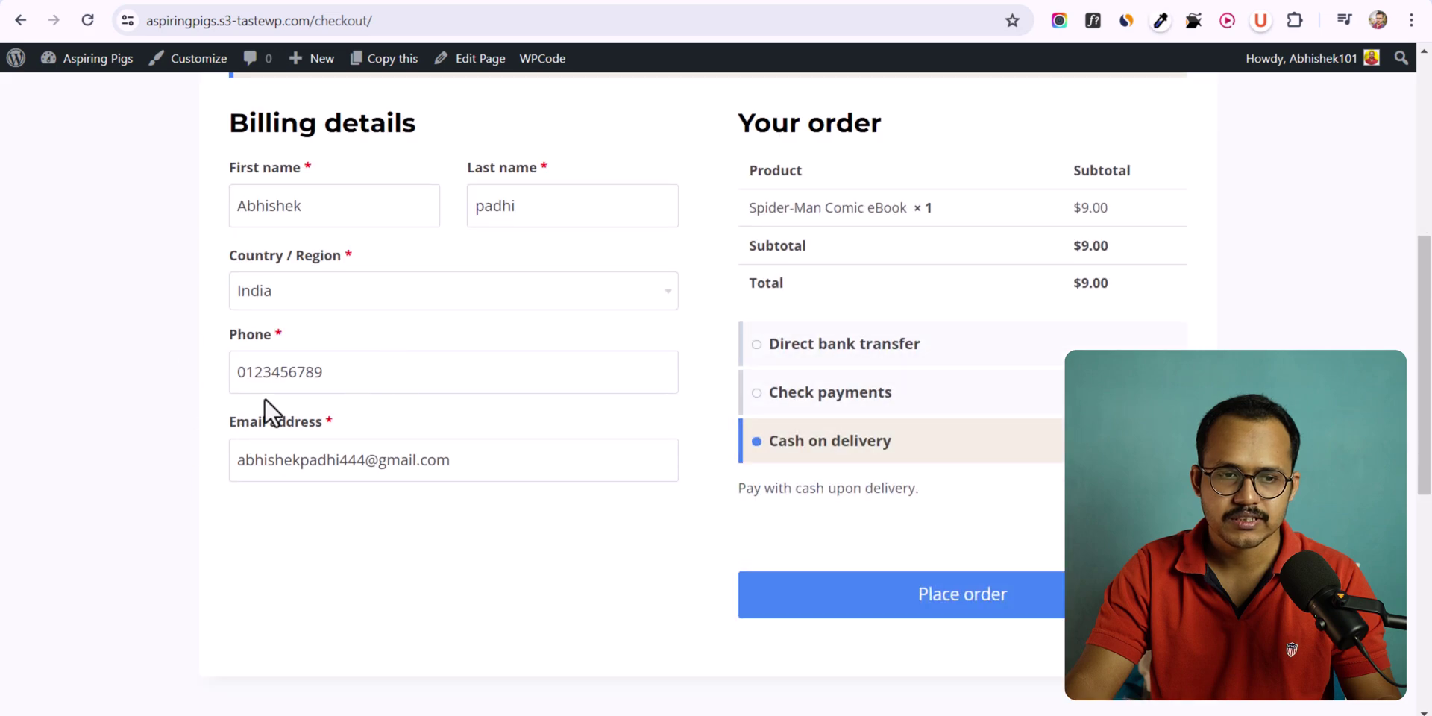
{"action": "scroll", "coordinate": [689, 512], "scroll_direction": "up", "scroll_amount": 1}
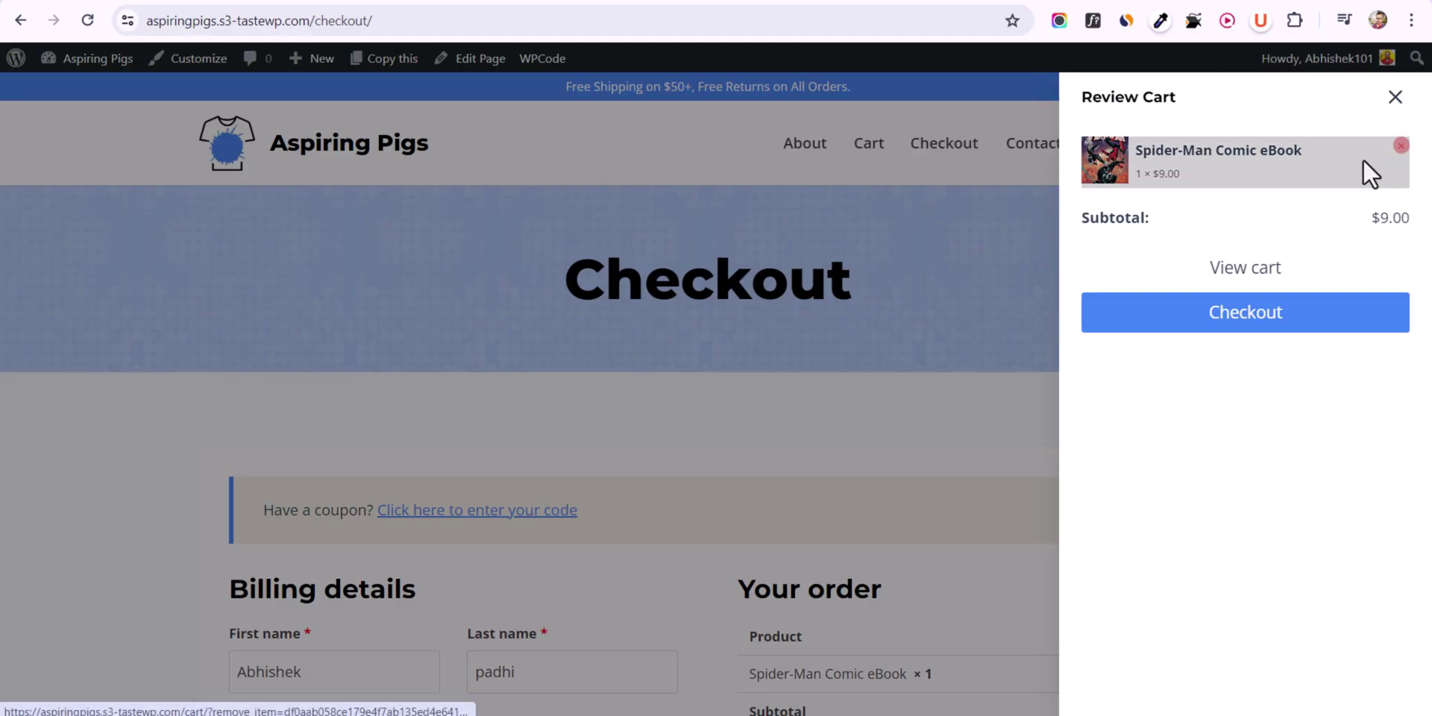
Add the Mug BHeart from the shop to the emptied cart and proceed to checkout
{"action": "left_click", "coordinate": [1392, 100]}
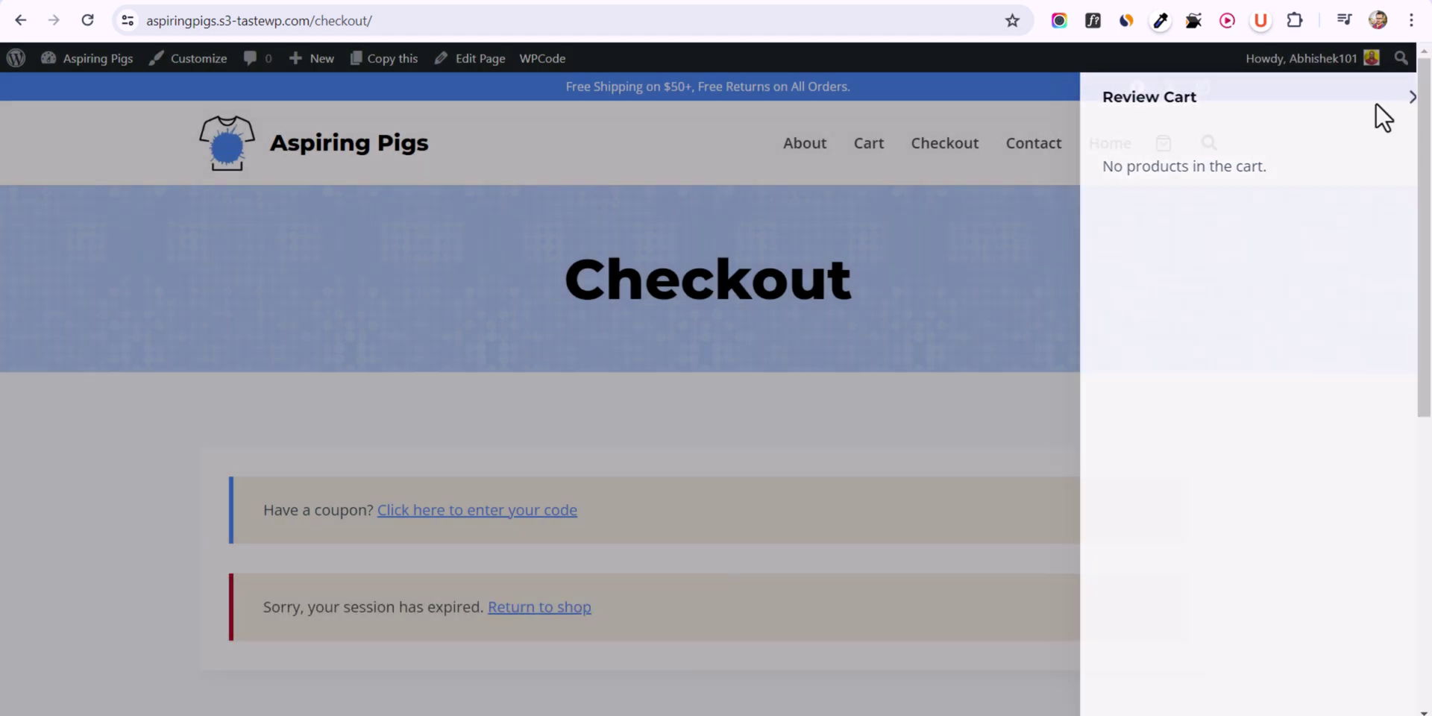
{"action": "left_click", "coordinate": [535, 618]}
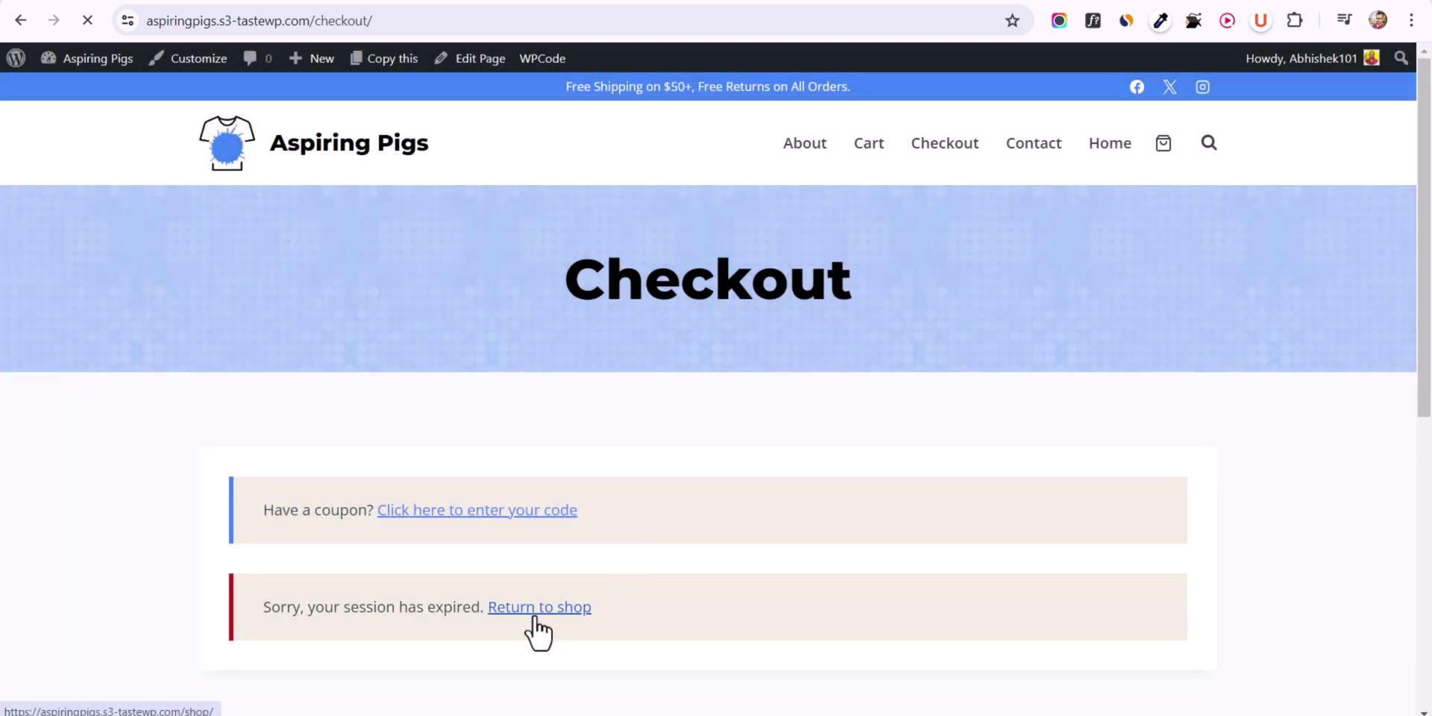
{"action": "scroll", "coordinate": [809, 467], "scroll_direction": "down", "scroll_amount": 5}
{"action": "scroll", "coordinate": [544, 415], "scroll_direction": "down", "scroll_amount": 3}
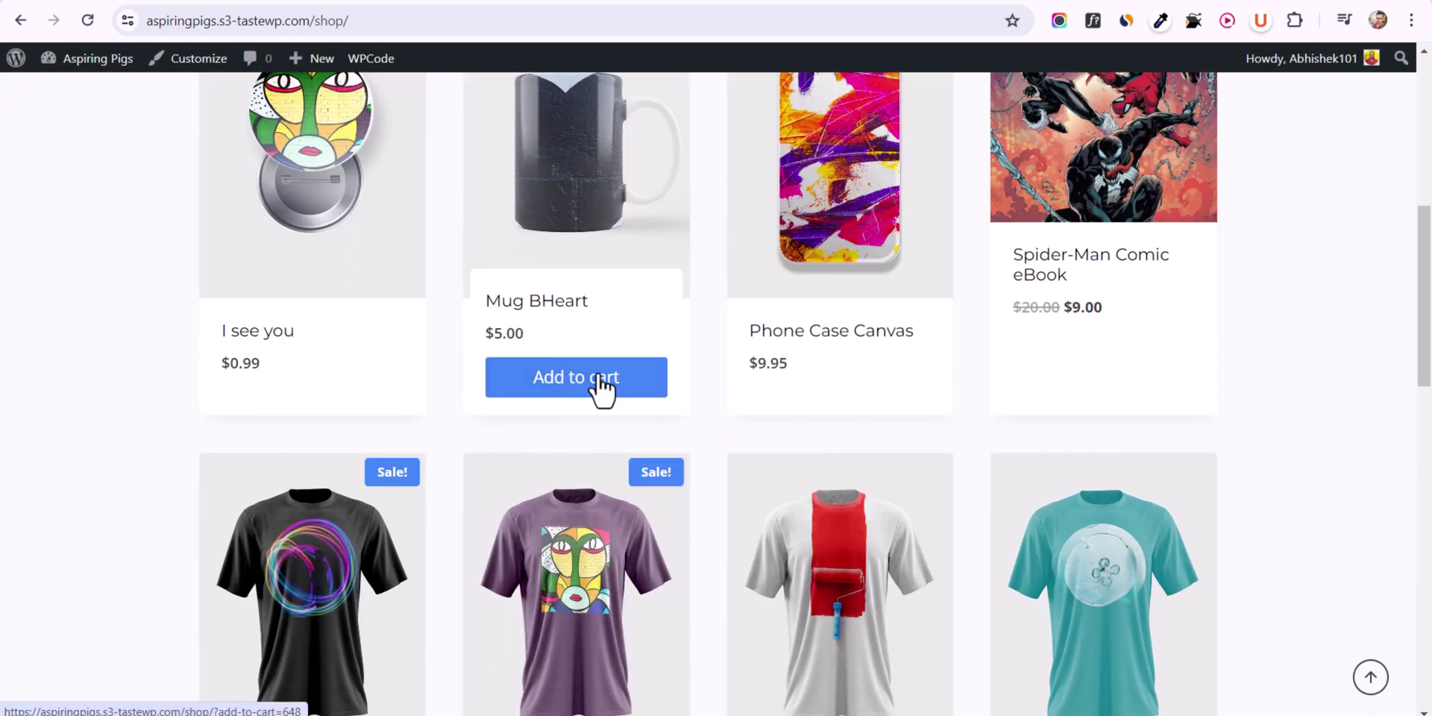
{"action": "left_click", "coordinate": [600, 388]}
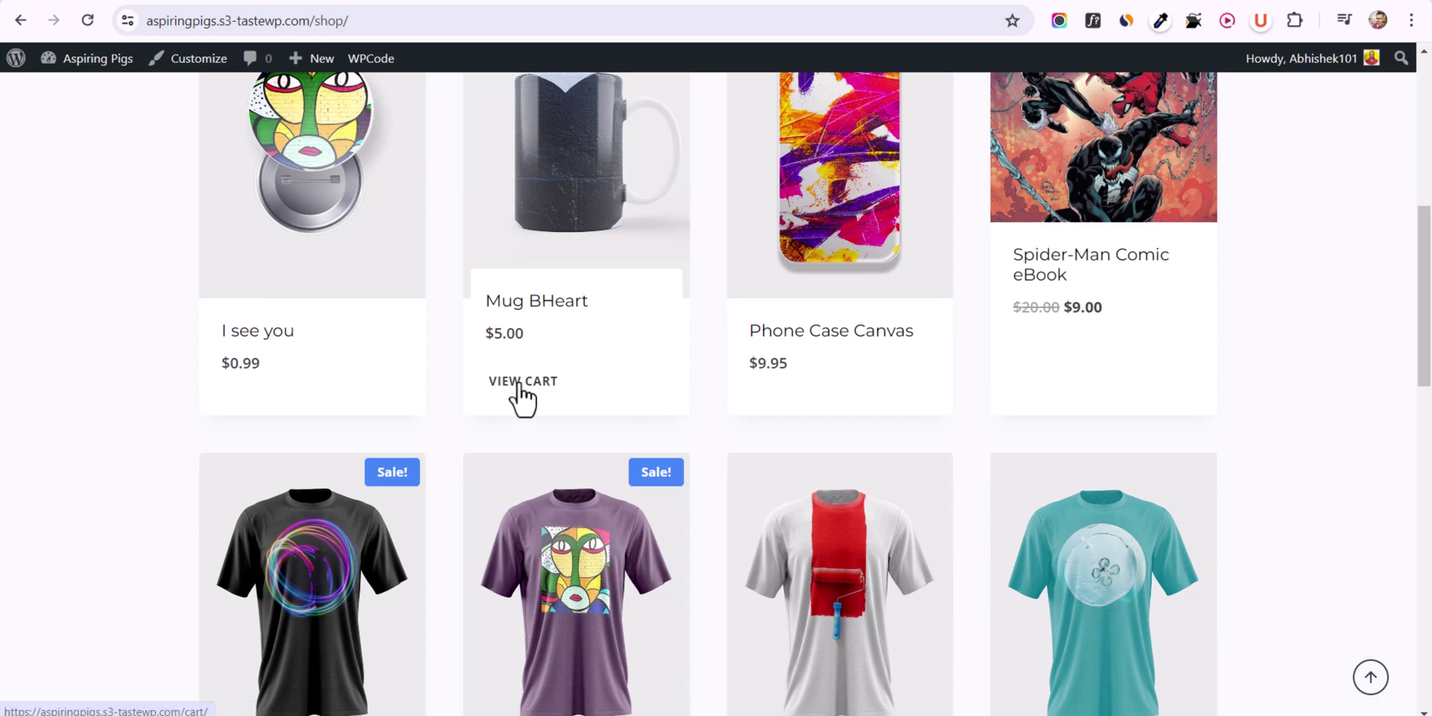
{"action": "left_click", "coordinate": [520, 381]}
{"action": "scroll", "coordinate": [634, 384], "scroll_direction": "down", "scroll_amount": 4}
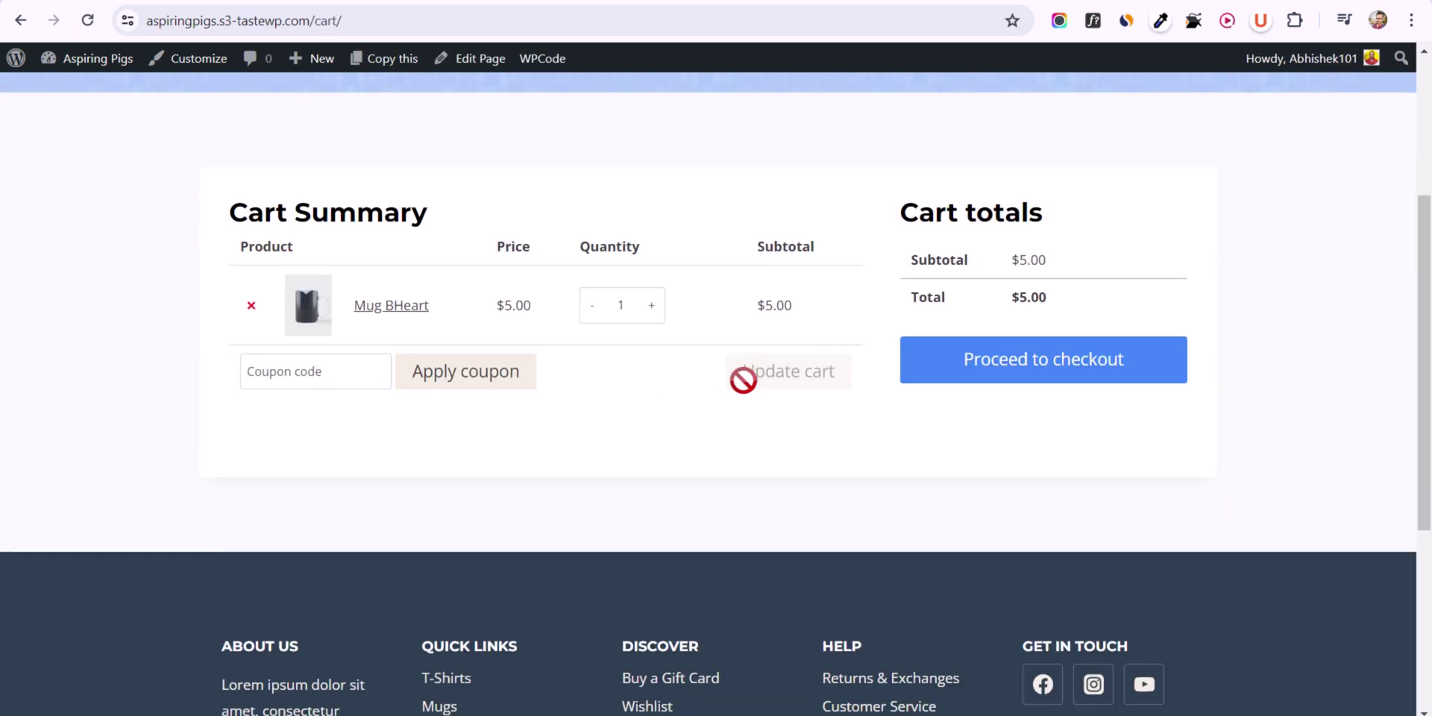
{"action": "left_click", "coordinate": [975, 381]}
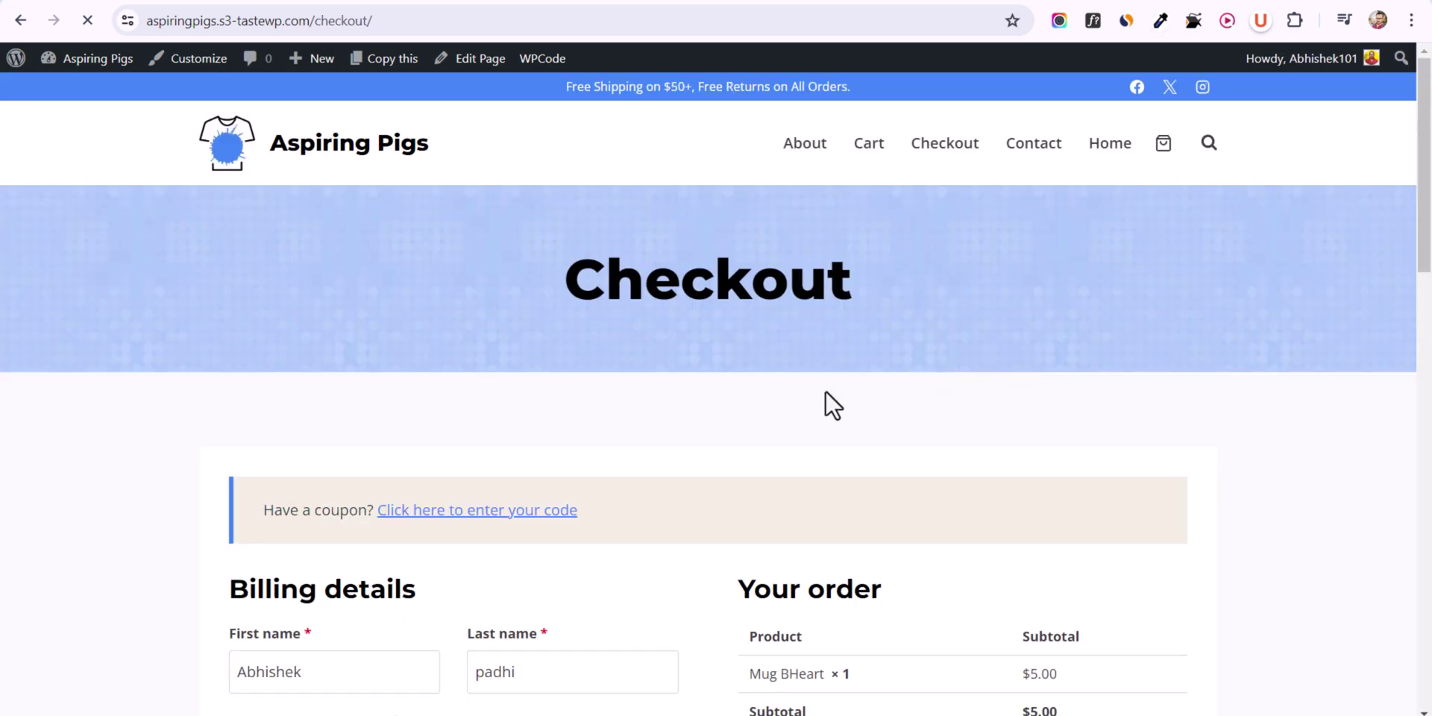
Scroll the mug checkout to verify the full billing form: street, town, state, PIN code, phone, email
{"action": "scroll", "coordinate": [672, 418], "scroll_direction": "down", "scroll_amount": 6}
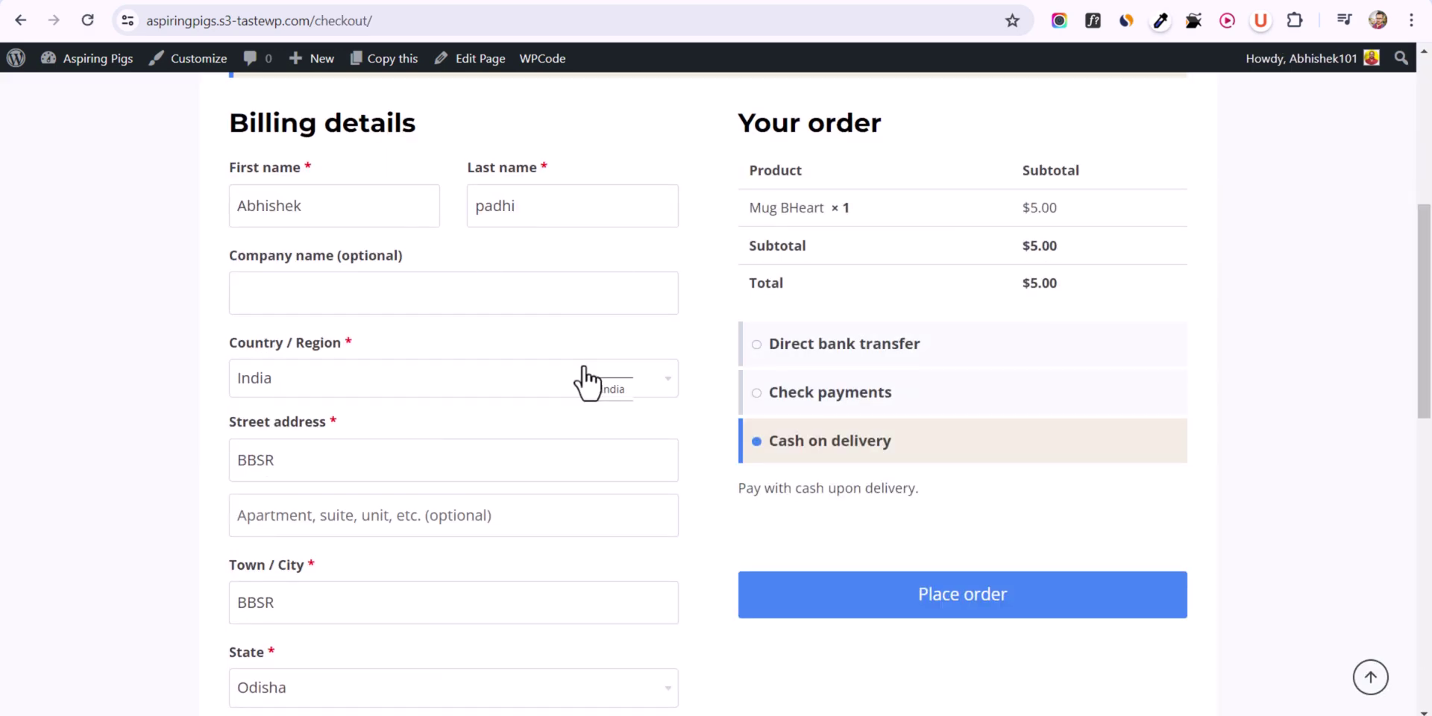
{"action": "scroll", "coordinate": [410, 510], "scroll_direction": "down", "scroll_amount": 3}
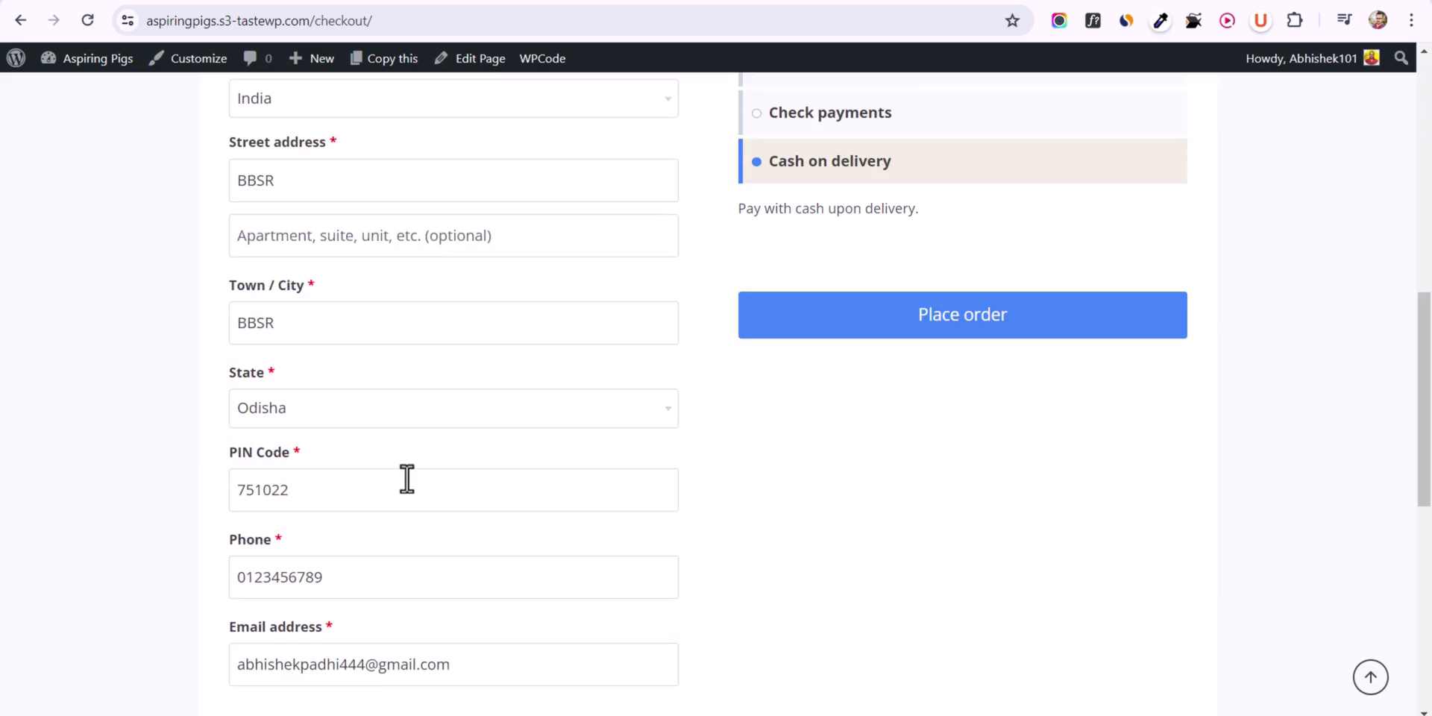